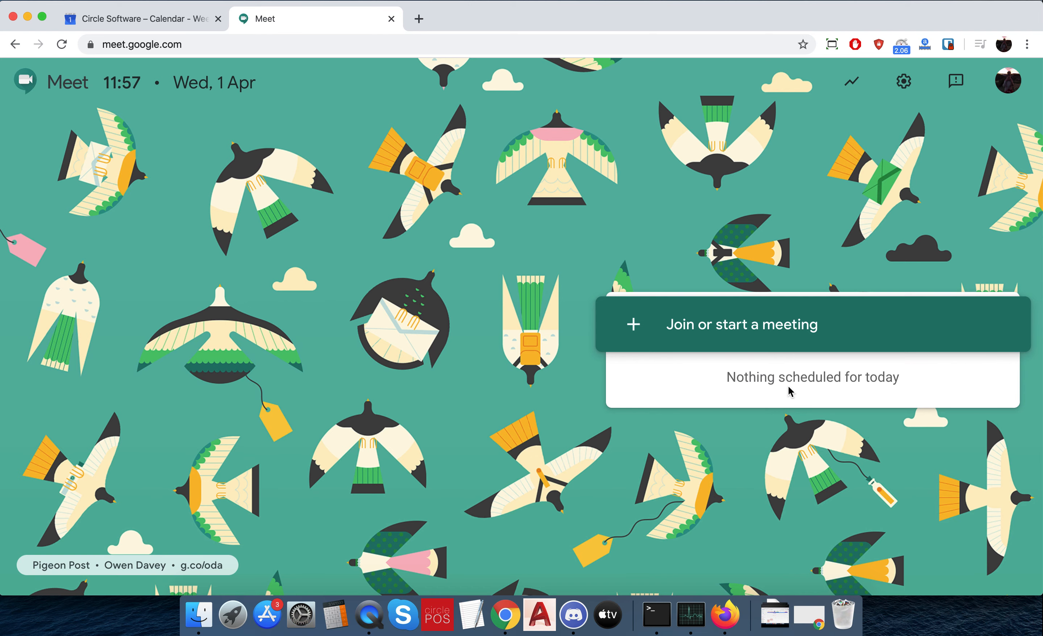
Create a calendar event titled "Circle Friday Webinar" on Friday 3 April 2020 from 3:00pm to 4:00pm and save it
{"action": "left_click", "coordinate": [134, 21]}
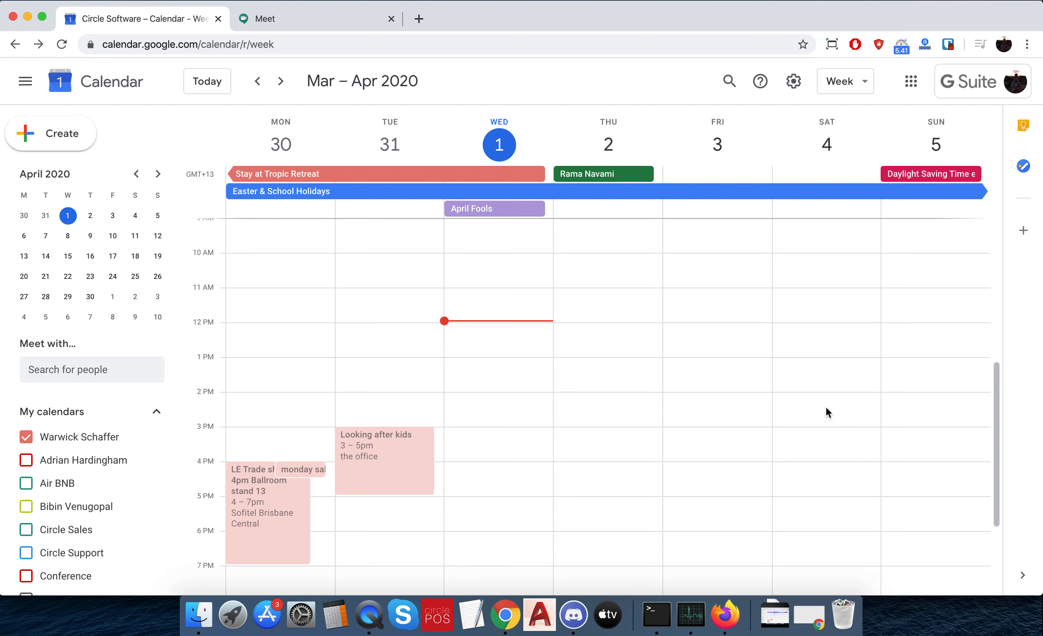
{"action": "left_click", "coordinate": [734, 414]}
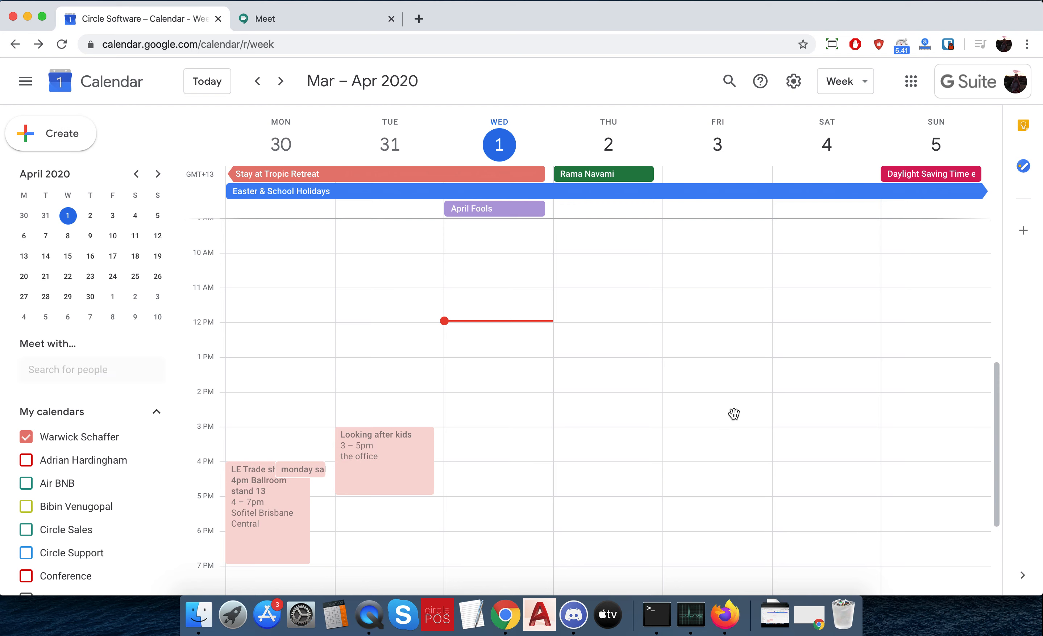
{"action": "left_click", "coordinate": [732, 414]}
{"action": "left_click_drag", "start_coordinate": [732, 414], "coordinate": [736, 441]}
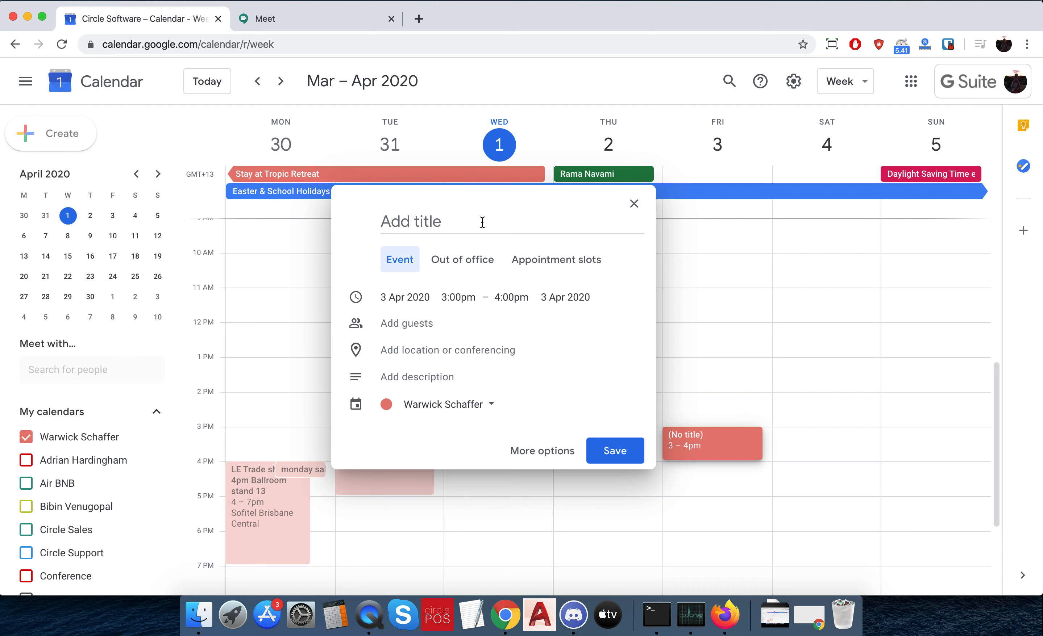
{"action": "left_click", "coordinate": [464, 222]}
{"action": "type", "text": "Cir"}
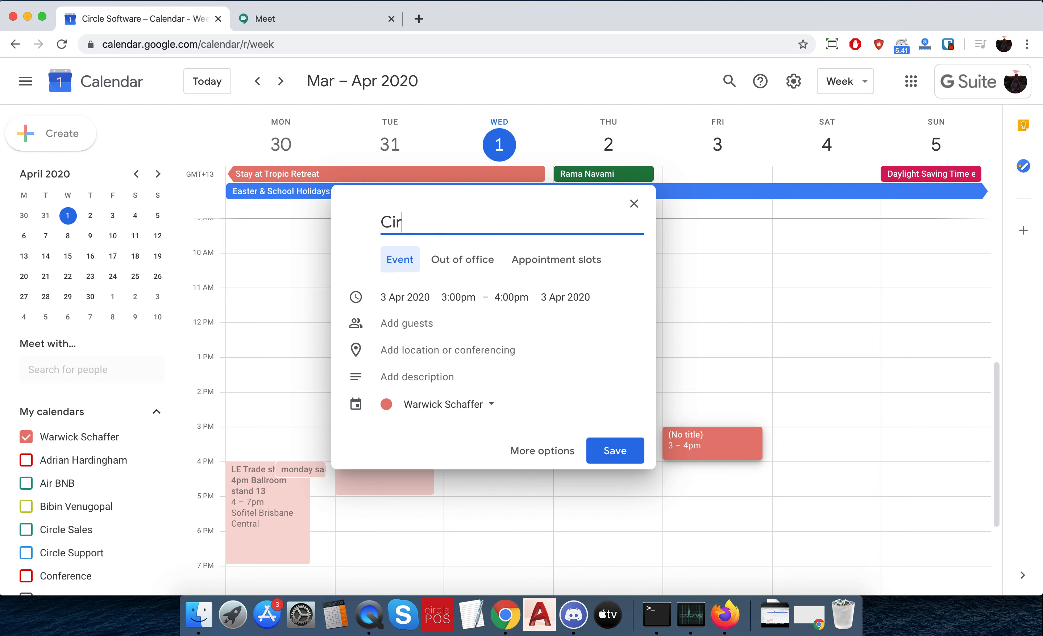
{"action": "type", "text": "cle Friday W"}
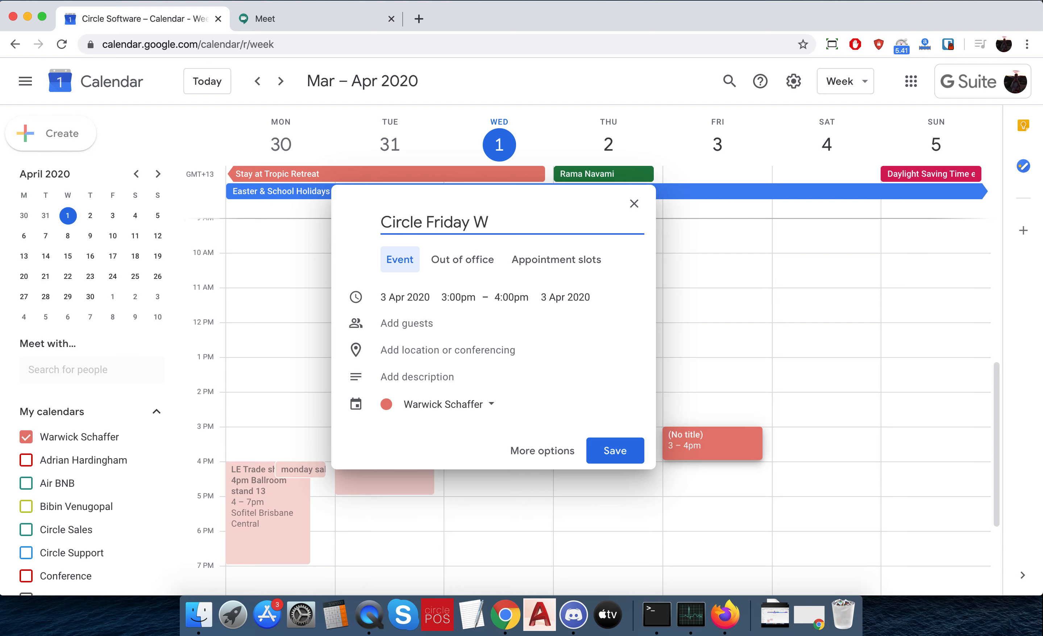
{"action": "type", "text": "ebinar"}
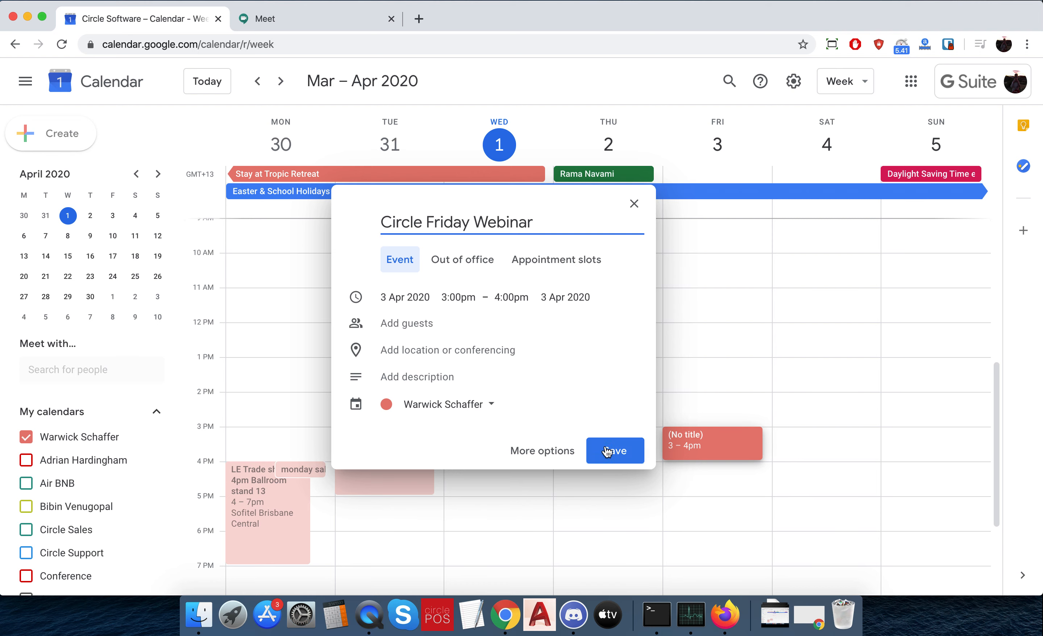
{"action": "left_click", "coordinate": [613, 454]}
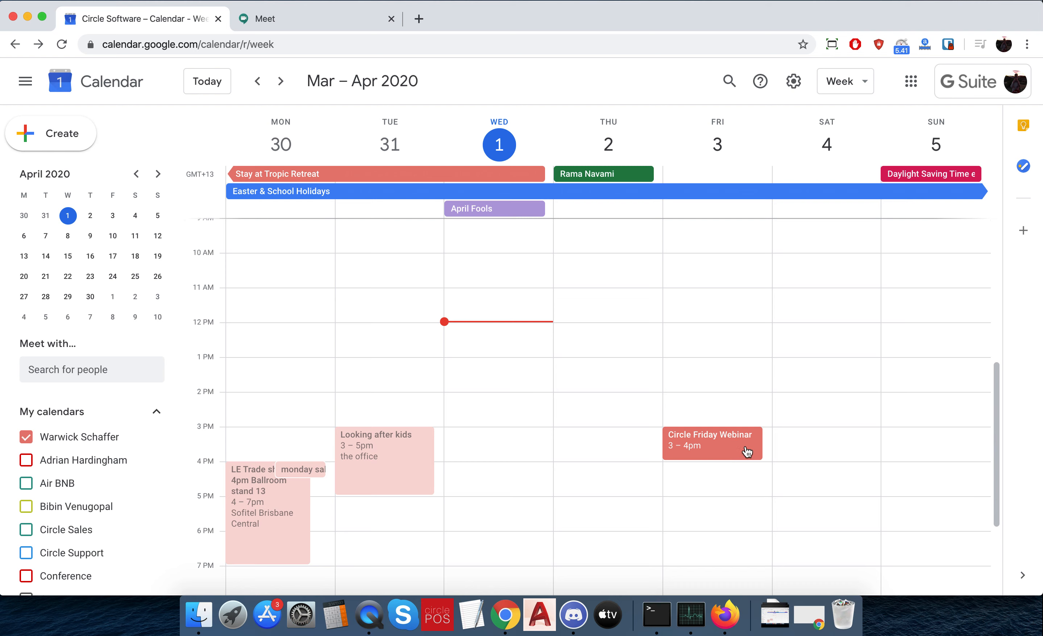
Add Hangouts Meet conferencing to the Circle Friday Webinar event and save the event
{"action": "left_click", "coordinate": [703, 446]}
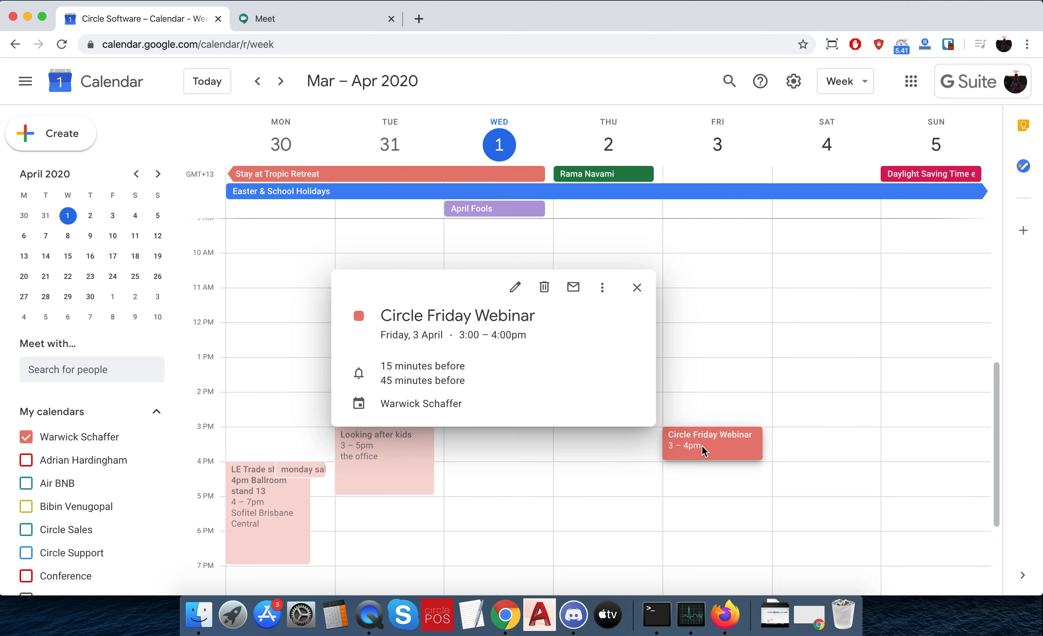
{"action": "left_click", "coordinate": [513, 288]}
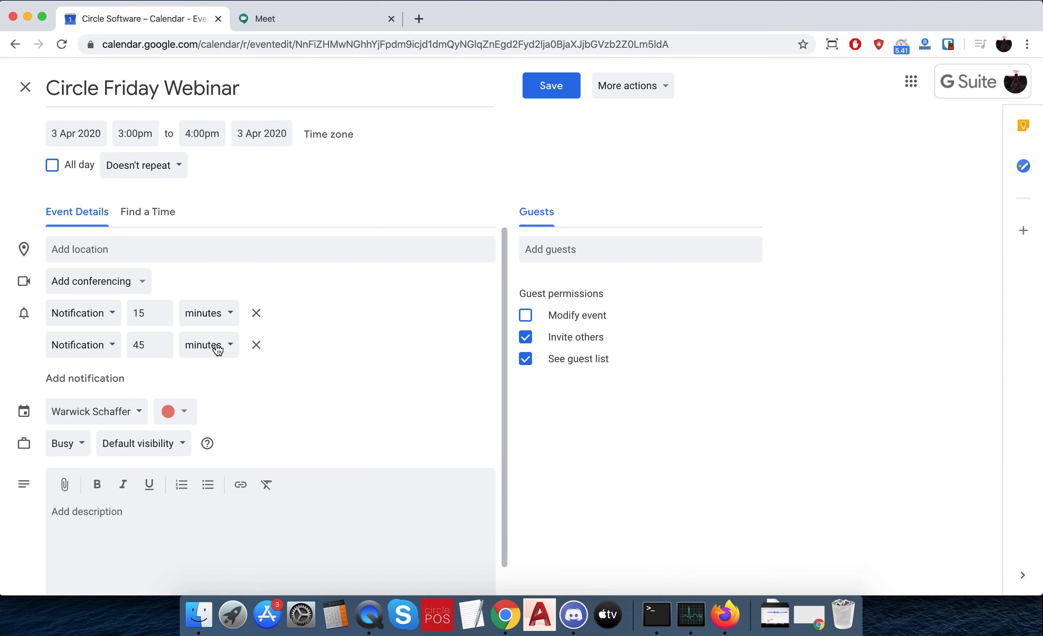
{"action": "left_click", "coordinate": [142, 283]}
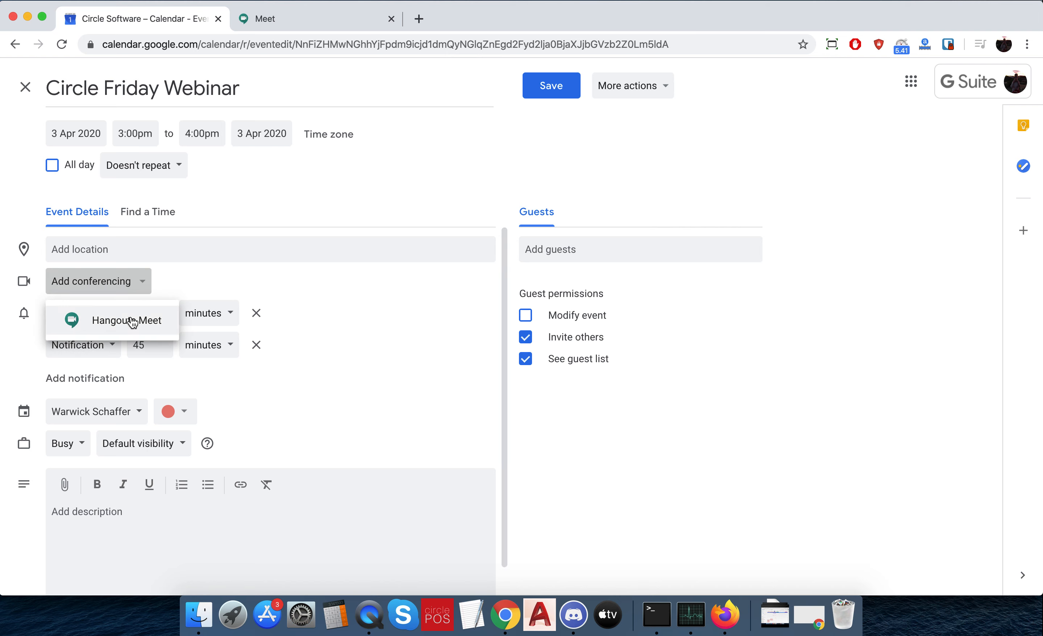
{"action": "left_click", "coordinate": [133, 324]}
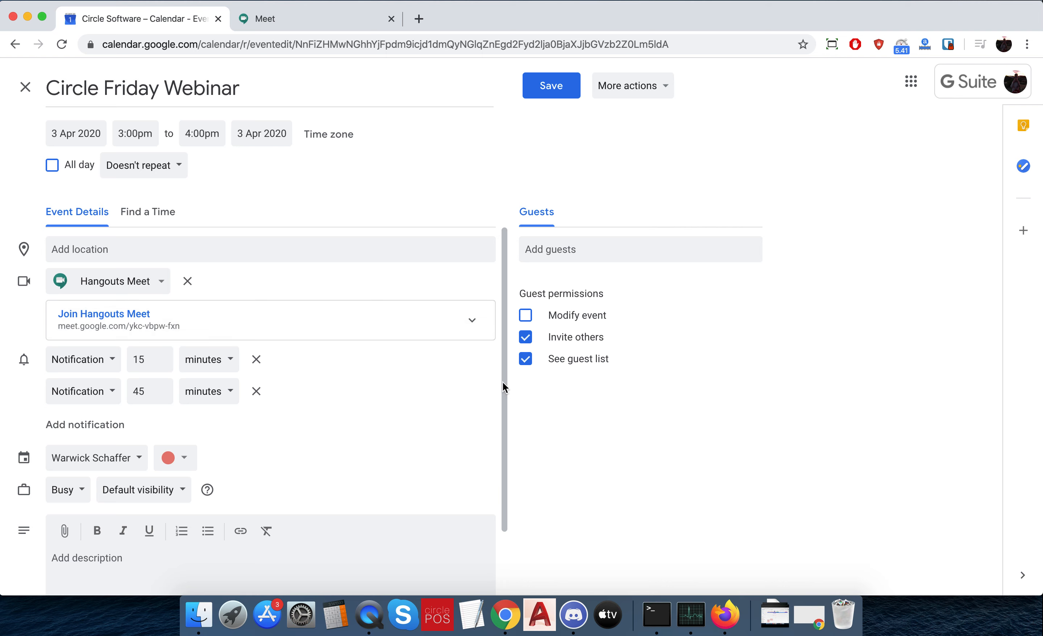
{"action": "left_click", "coordinate": [556, 93]}
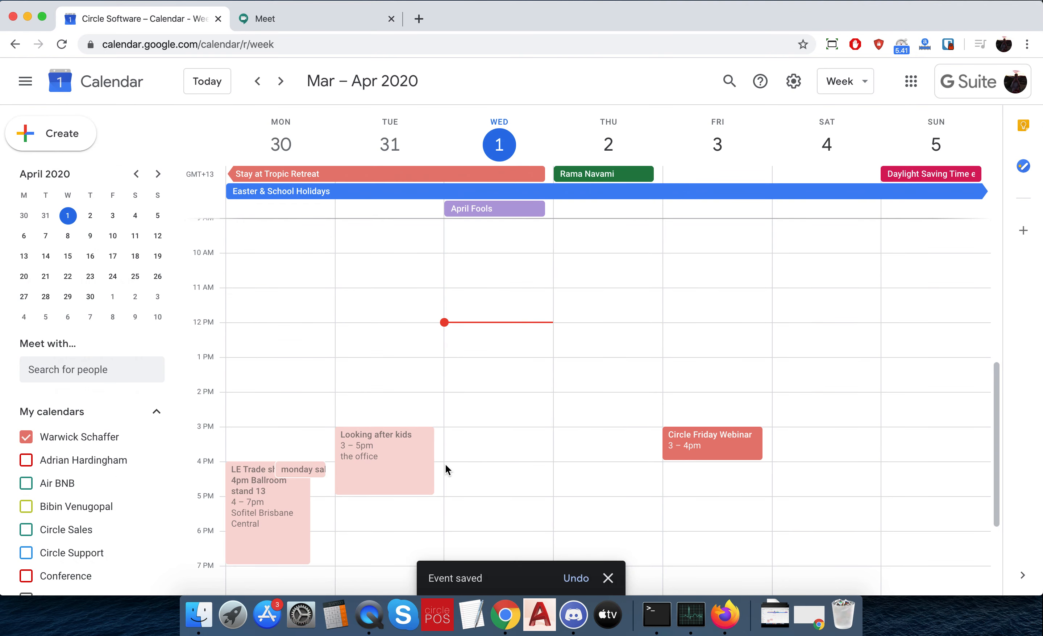
Reopen the Circle Friday Webinar event for editing and copy its link through the Publish event option
{"action": "left_click", "coordinate": [702, 443]}
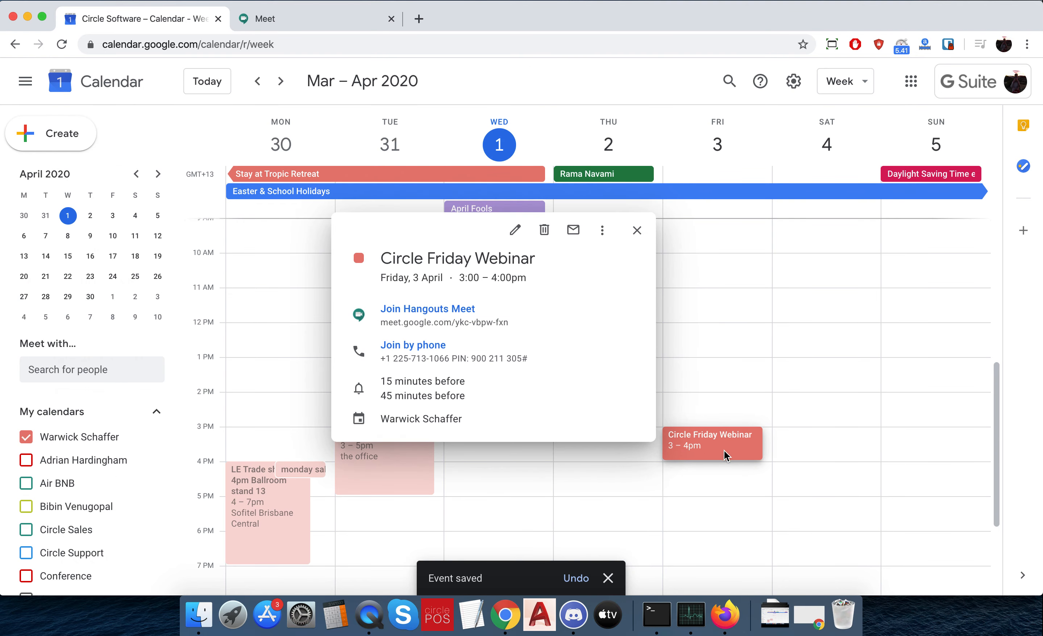
{"action": "left_click", "coordinate": [513, 234]}
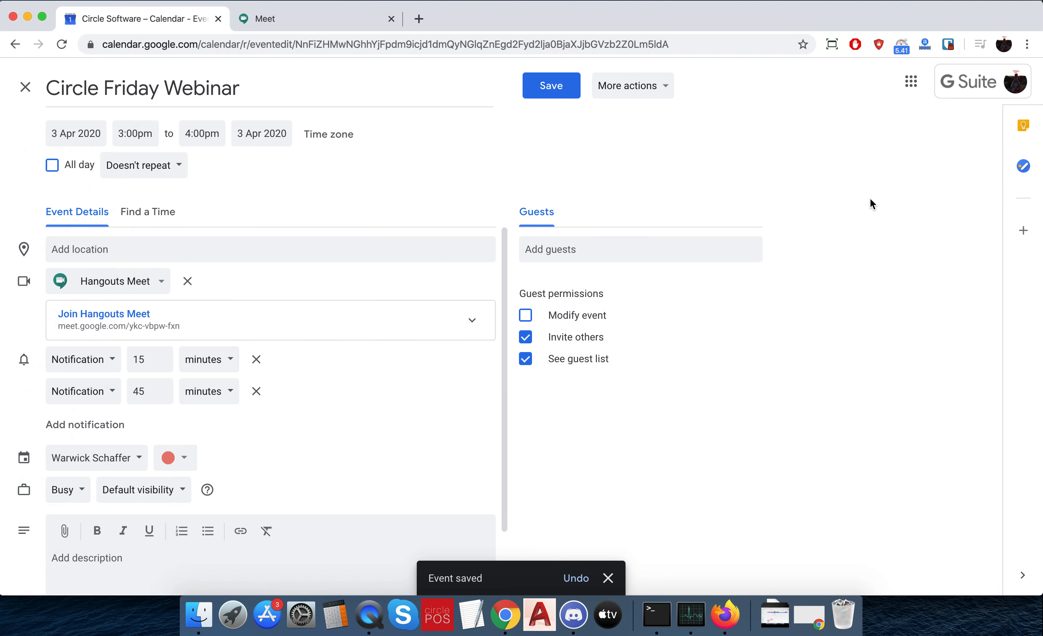
{"action": "left_click", "coordinate": [663, 88]}
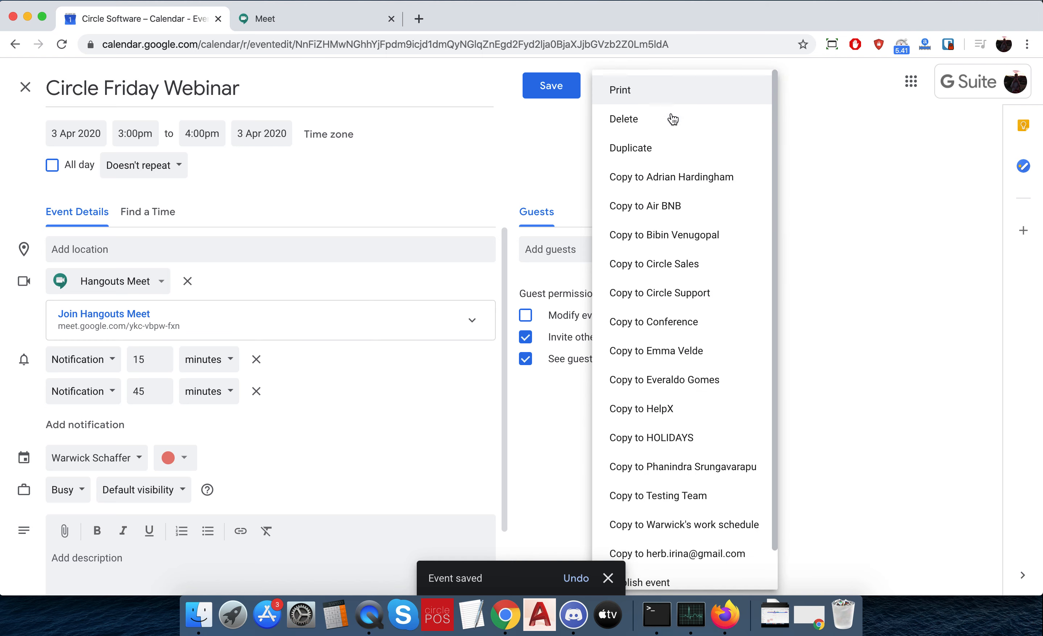
{"action": "scroll", "coordinate": [659, 525], "scroll_direction": "down", "scroll_amount": 1}
{"action": "scroll", "coordinate": [661, 492], "scroll_direction": "up", "scroll_amount": 1}
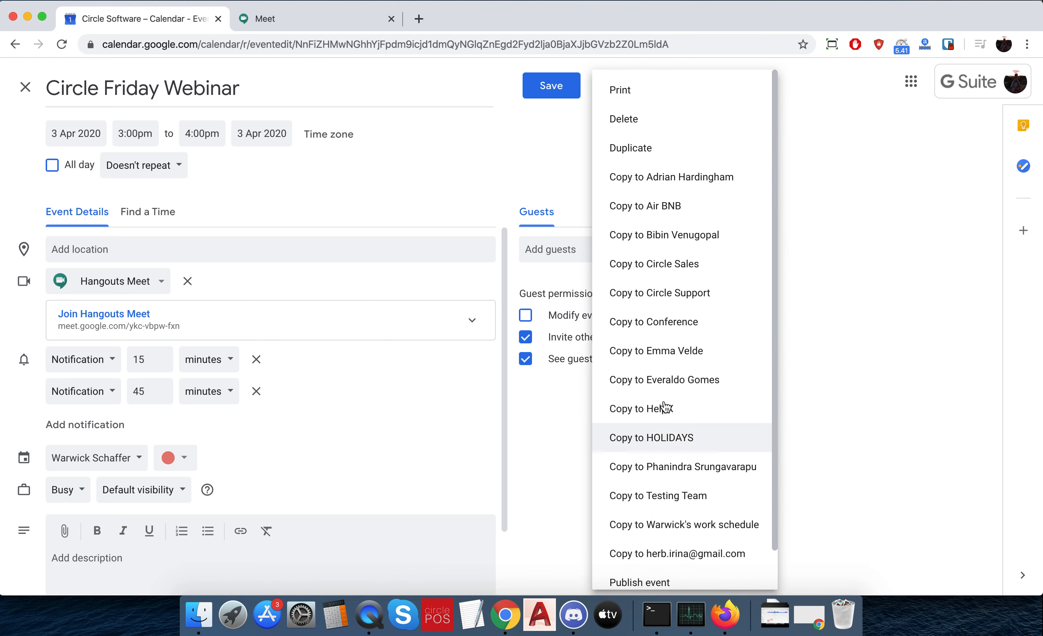
{"action": "scroll", "coordinate": [658, 540], "scroll_direction": "down", "scroll_amount": 1}
{"action": "scroll", "coordinate": [658, 541], "scroll_direction": "down", "scroll_amount": 2}
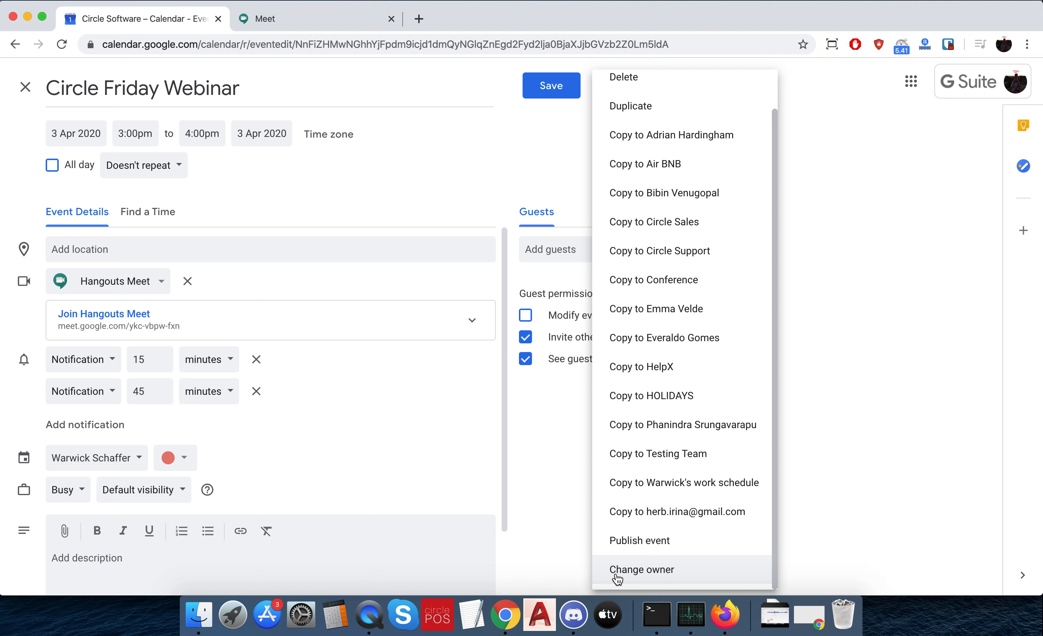
{"action": "left_click", "coordinate": [646, 542]}
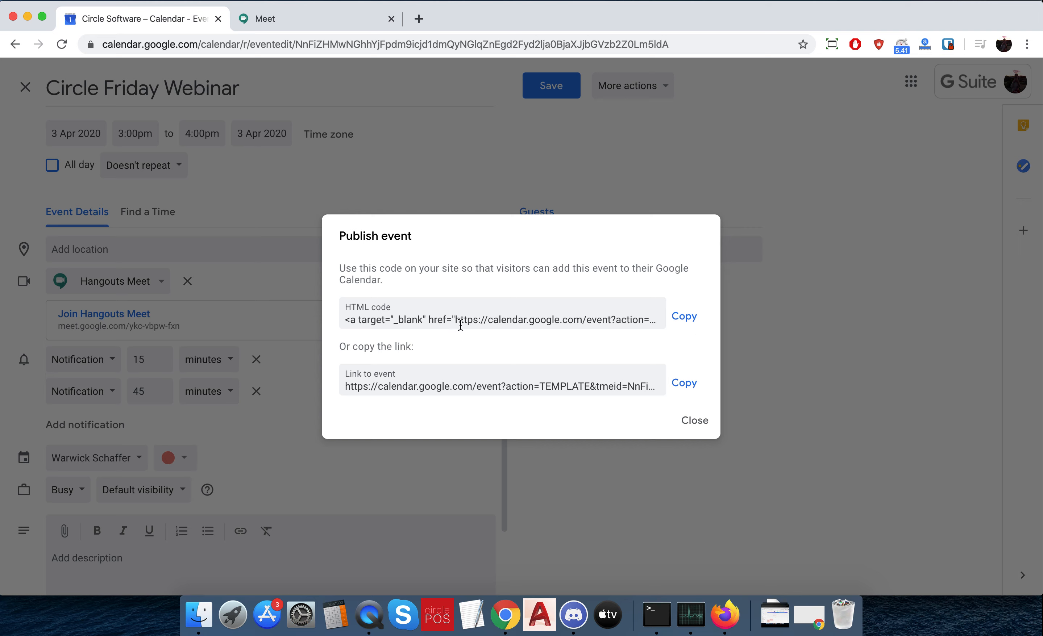
{"action": "left_click", "coordinate": [685, 389]}
Switch to the drafted webinar tweet on Twitter in Firefox
{"action": "key", "text": "super+Tab"}
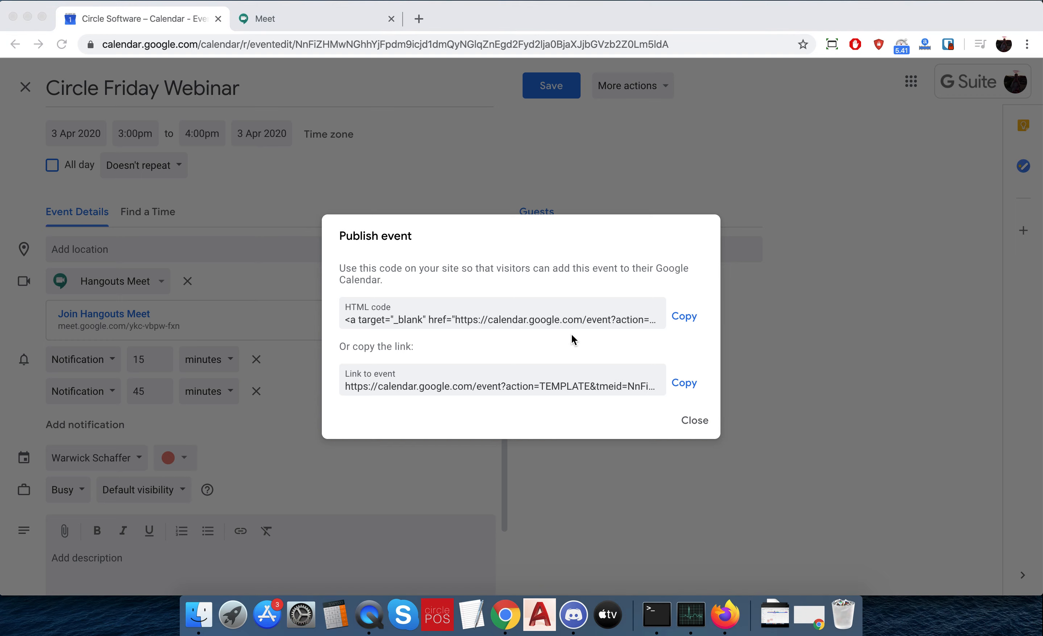
{"action": "key", "text": "super+Tab"}
{"action": "key", "text": "super+Tab"}
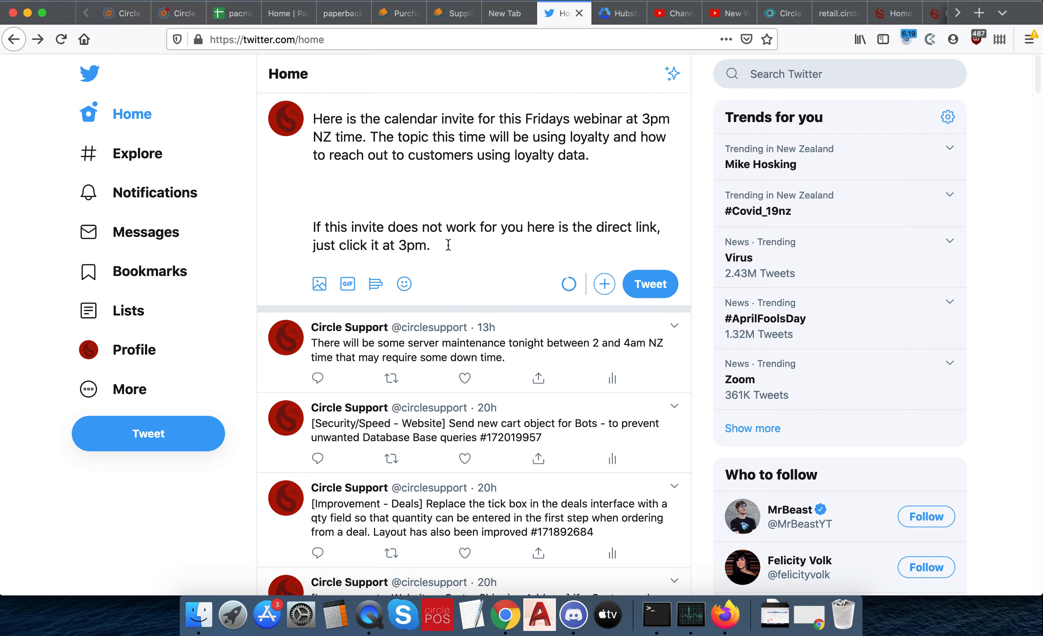
{"action": "key", "text": "Return"}
{"action": "key", "text": "super+v"}
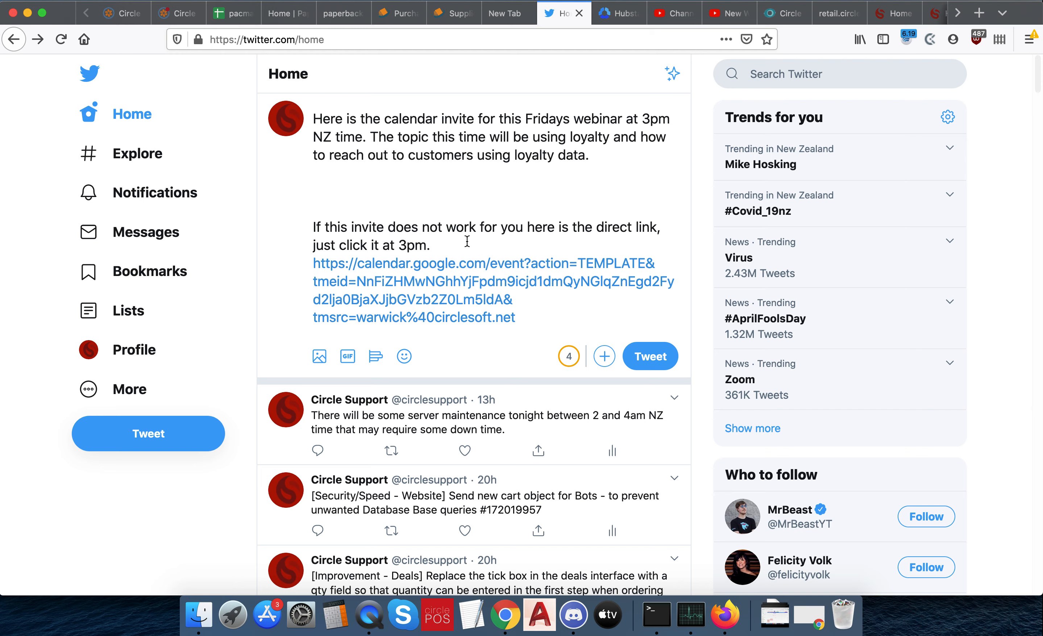
{"action": "key", "text": "super+z"}
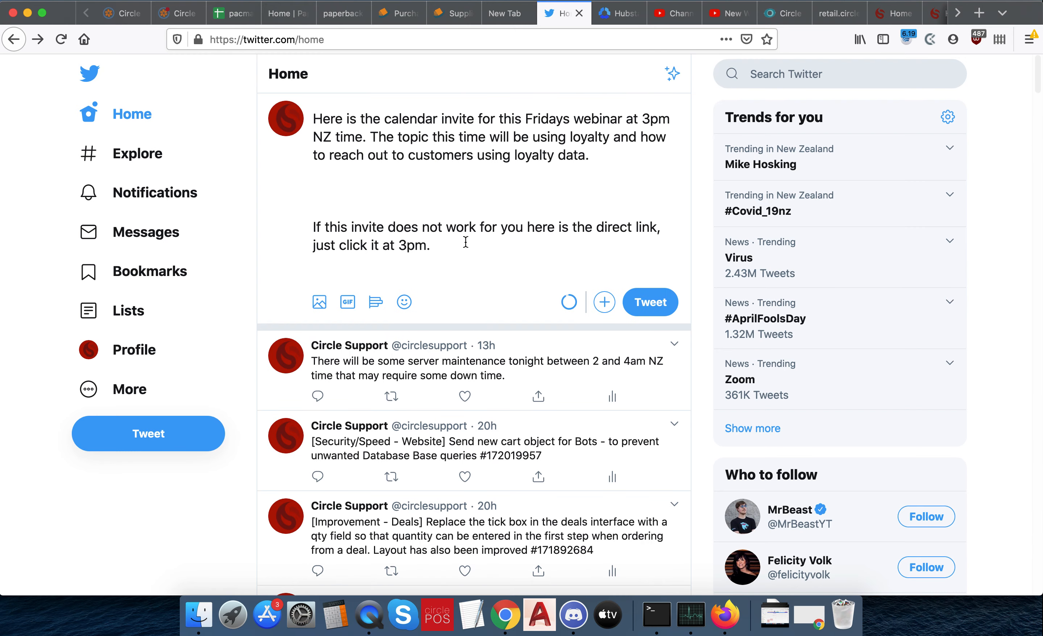
Paste the copied calendar event link directly below the first paragraph of the webinar tweet draft
{"action": "left_click", "coordinate": [349, 178]}
{"action": "key", "text": "super+v"}
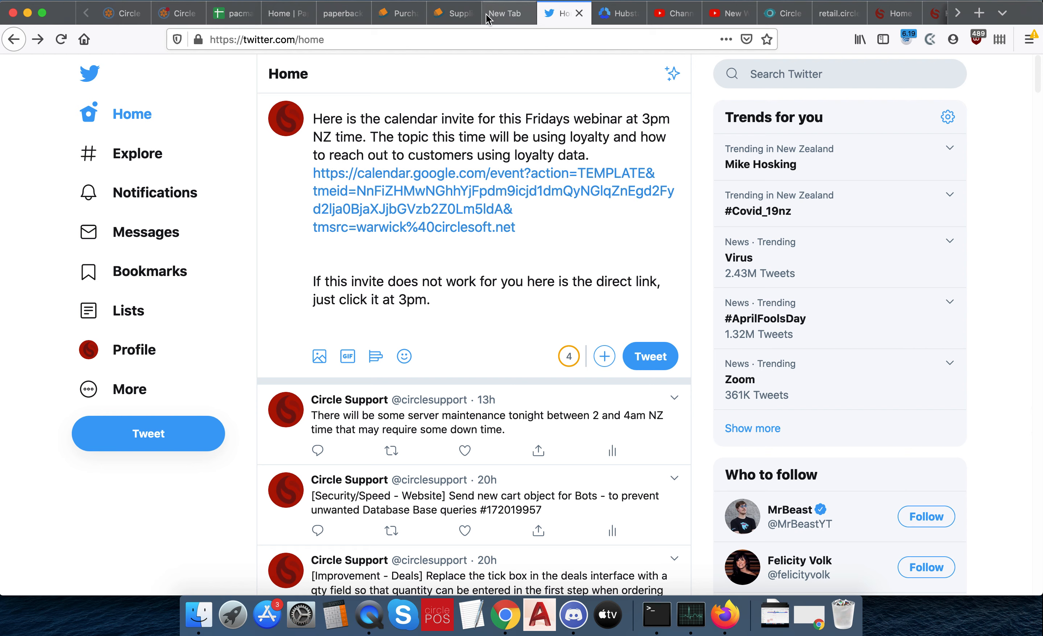
Switch back to the event's publishing options in Chrome and copy the HTML code for the event
{"action": "key", "text": "super+Tab"}
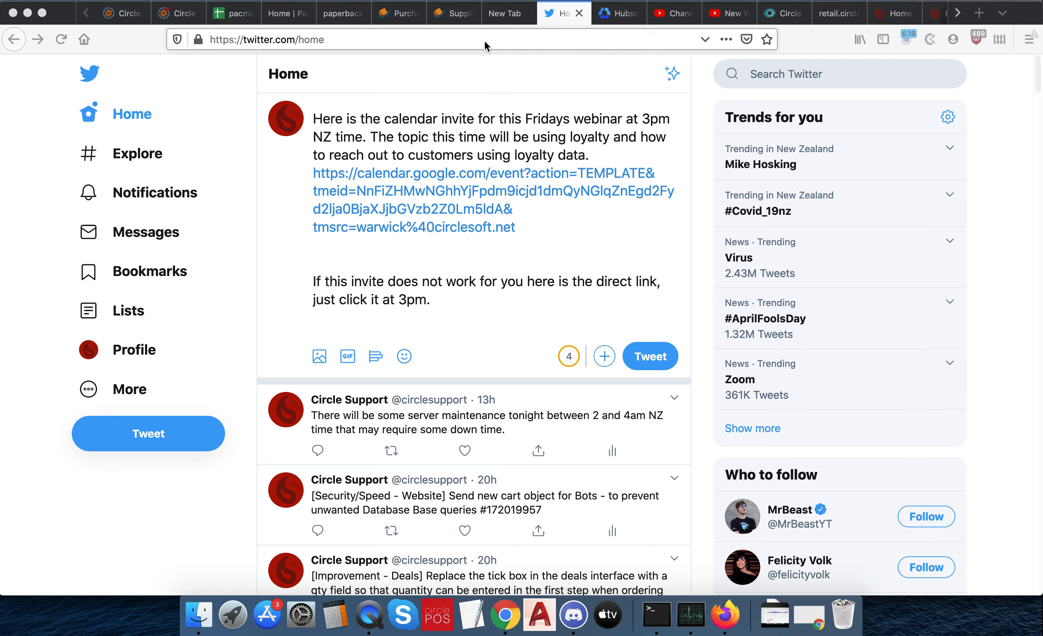
{"action": "key", "text": "super+Tab"}
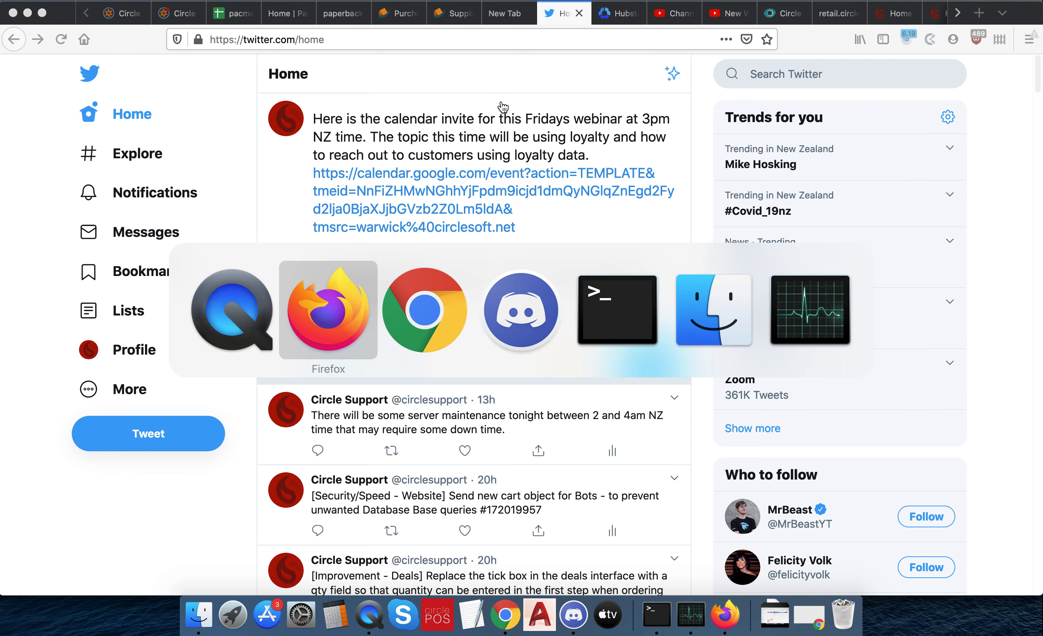
{"action": "key", "text": "super+Tab"}
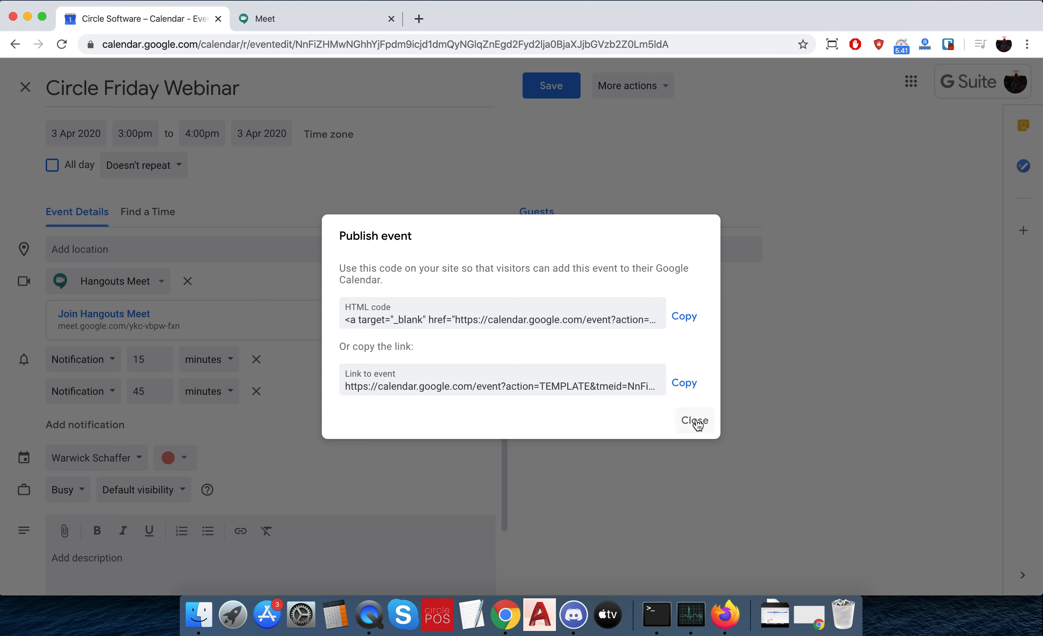
{"action": "left_click_drag", "start_coordinate": [379, 318], "coordinate": [455, 319]}
{"action": "left_click", "coordinate": [475, 319]}
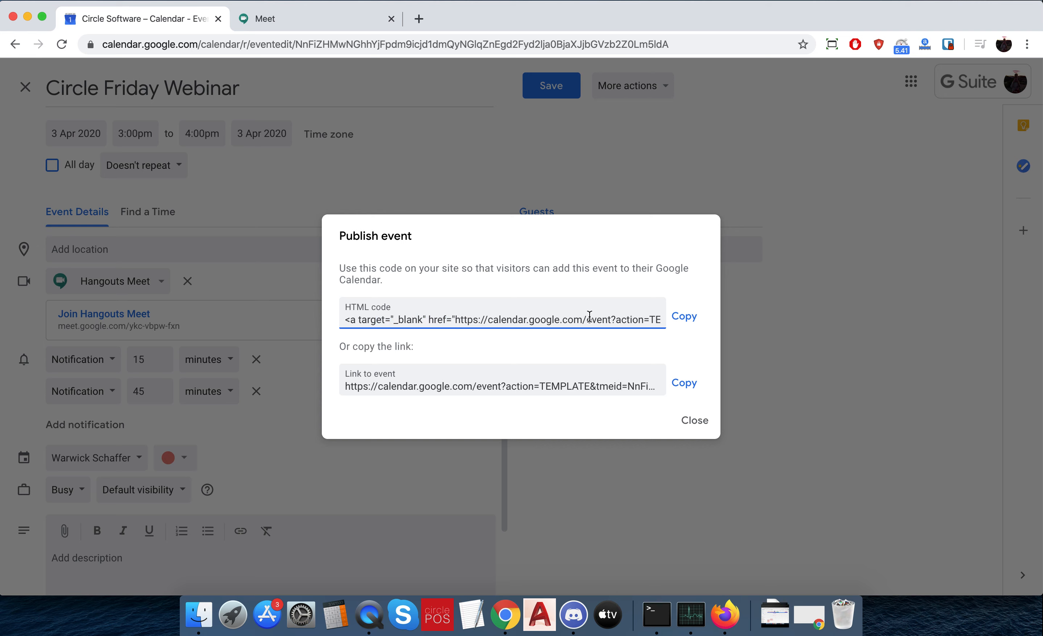
{"action": "left_click", "coordinate": [690, 321]}
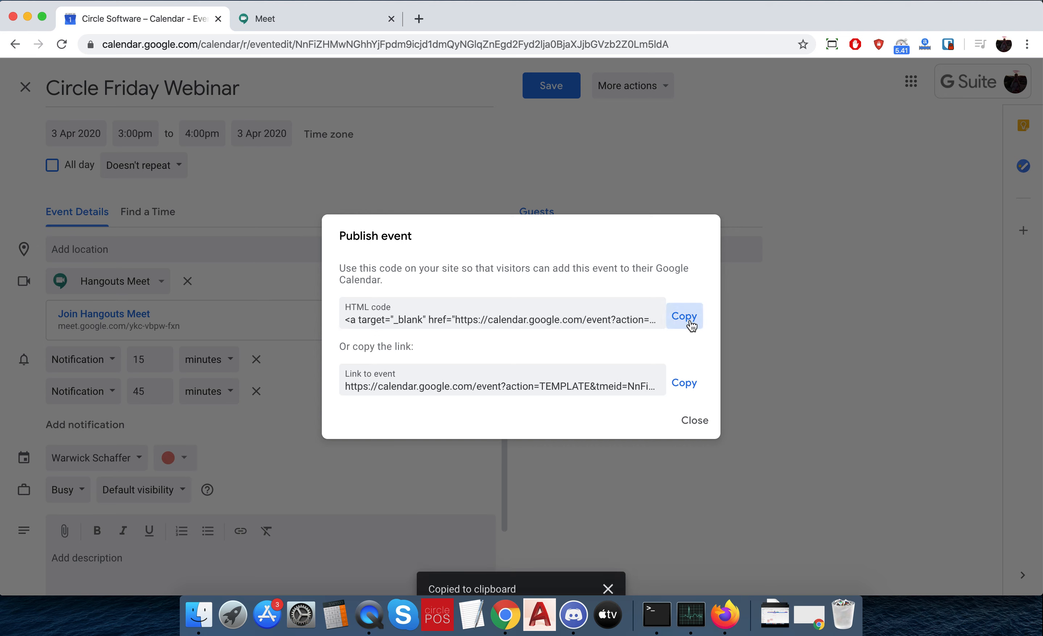
Open retail.circlesoft.net in a new browser tab and go to the site's Backoffice
{"action": "left_click", "coordinate": [419, 19]}
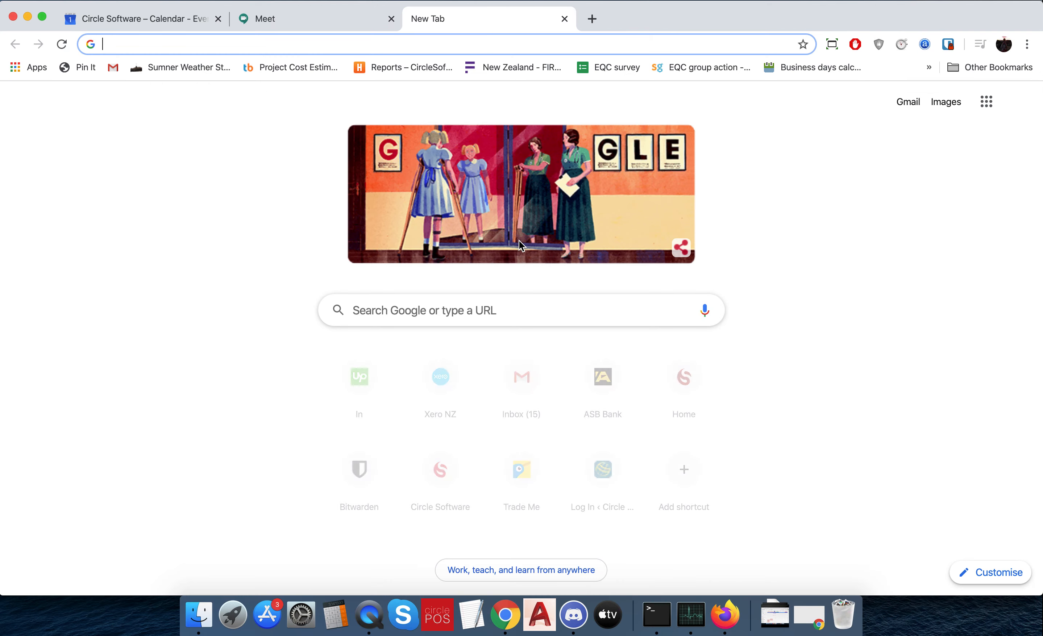
{"action": "type", "text": "ret"}
{"action": "key", "text": "Return"}
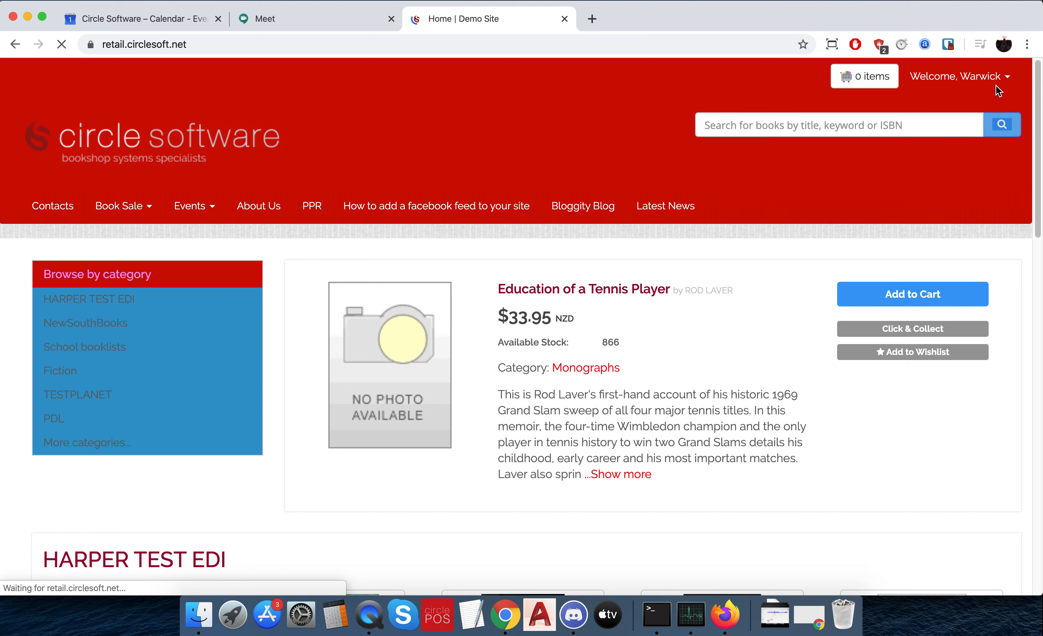
{"action": "left_click", "coordinate": [997, 77]}
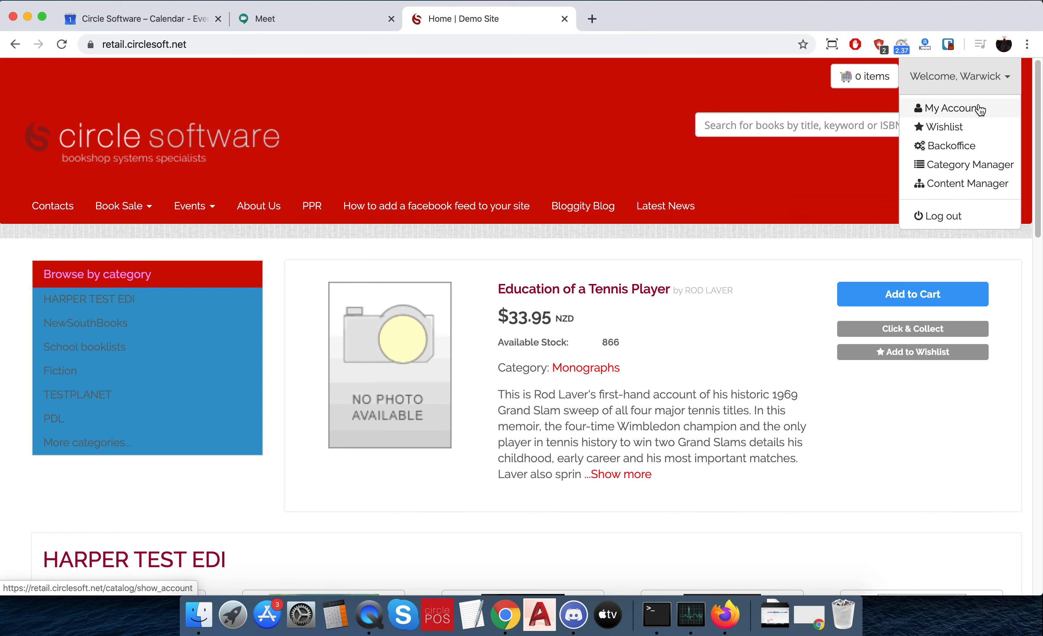
{"action": "left_click", "coordinate": [960, 152]}
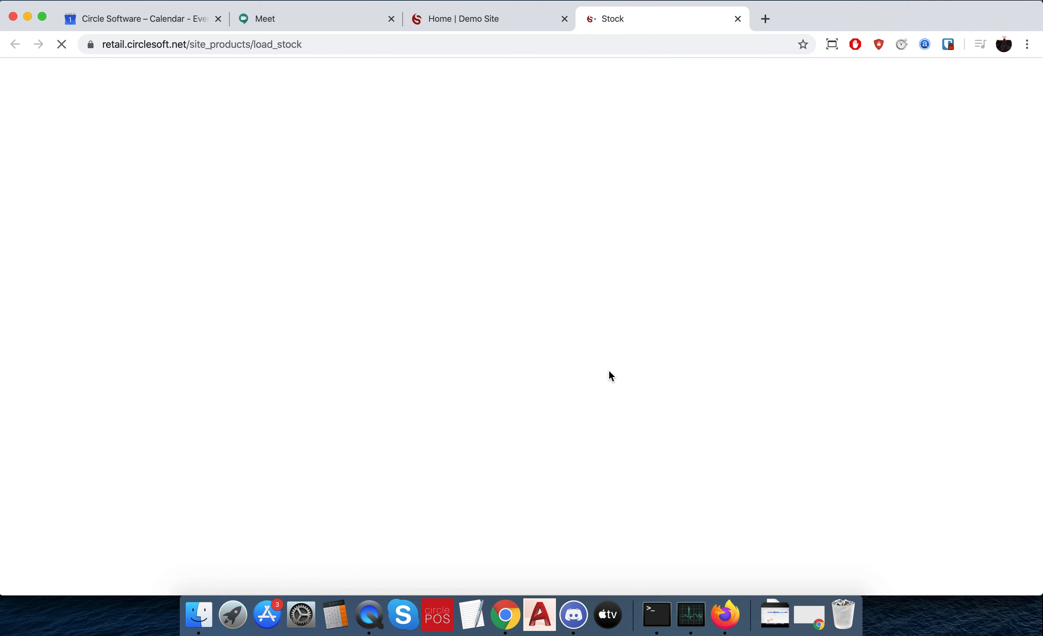
Open the Backoffice home page settings and add a Text content block below the Featured Product
{"action": "mouse_move", "coordinate": [477, 90]}
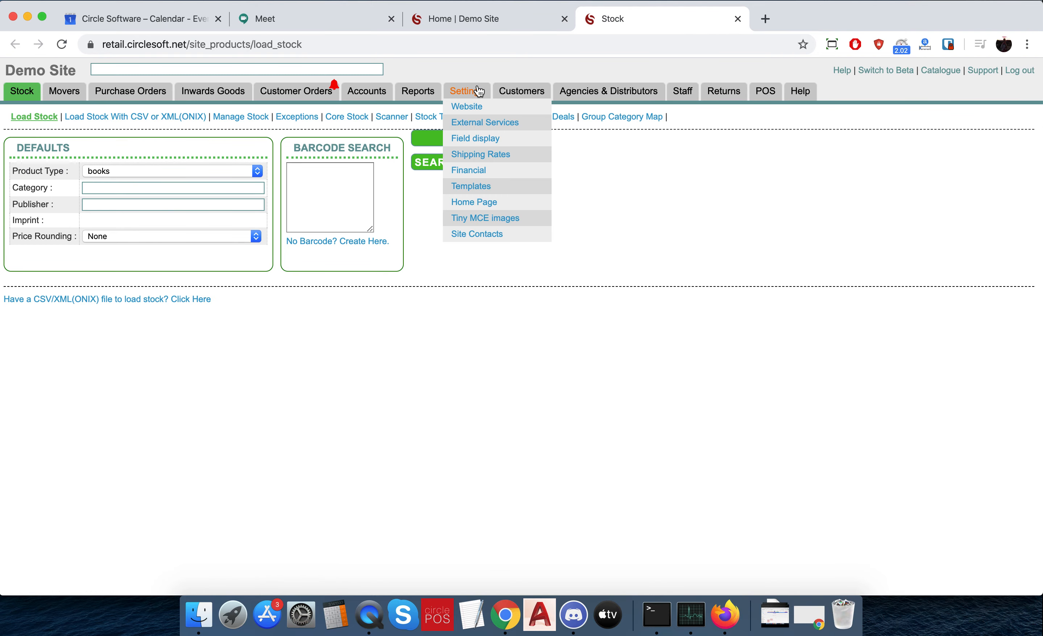
{"action": "left_click", "coordinate": [479, 203]}
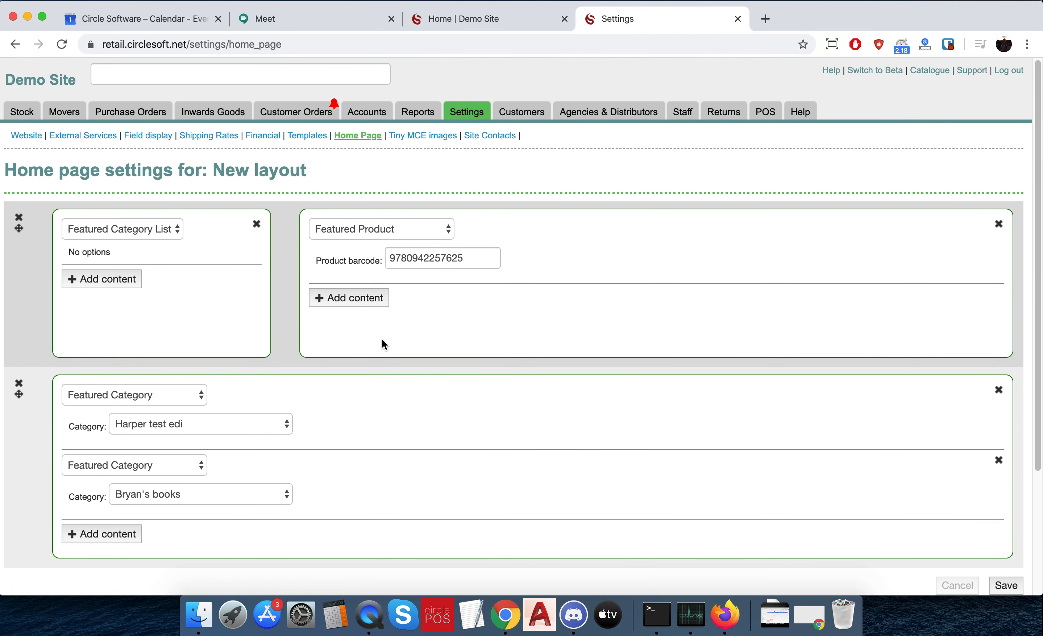
{"action": "left_click", "coordinate": [374, 300]}
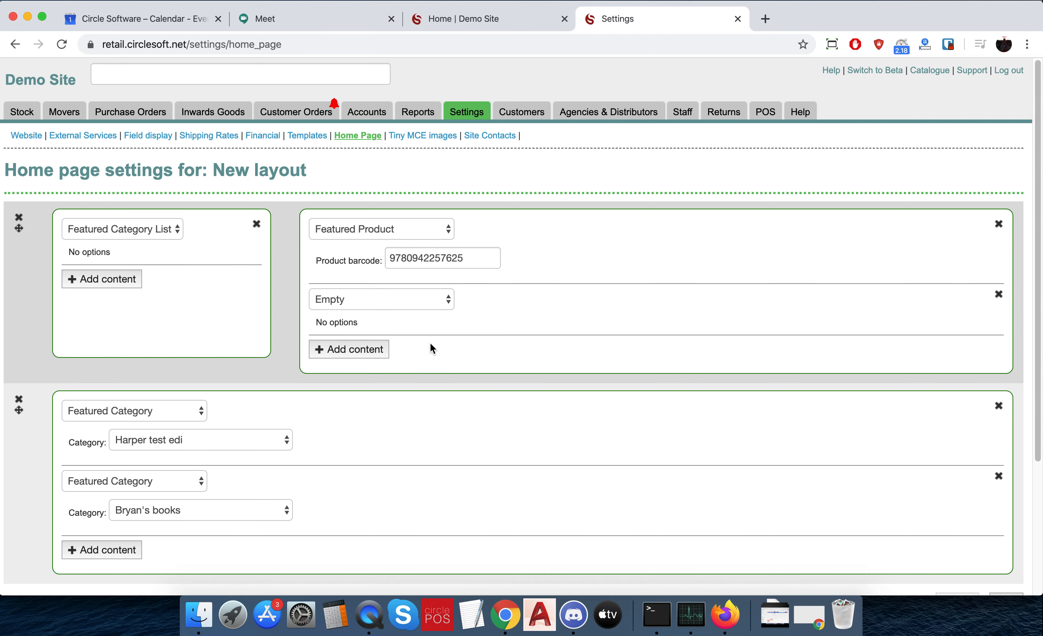
{"action": "left_click", "coordinate": [448, 299]}
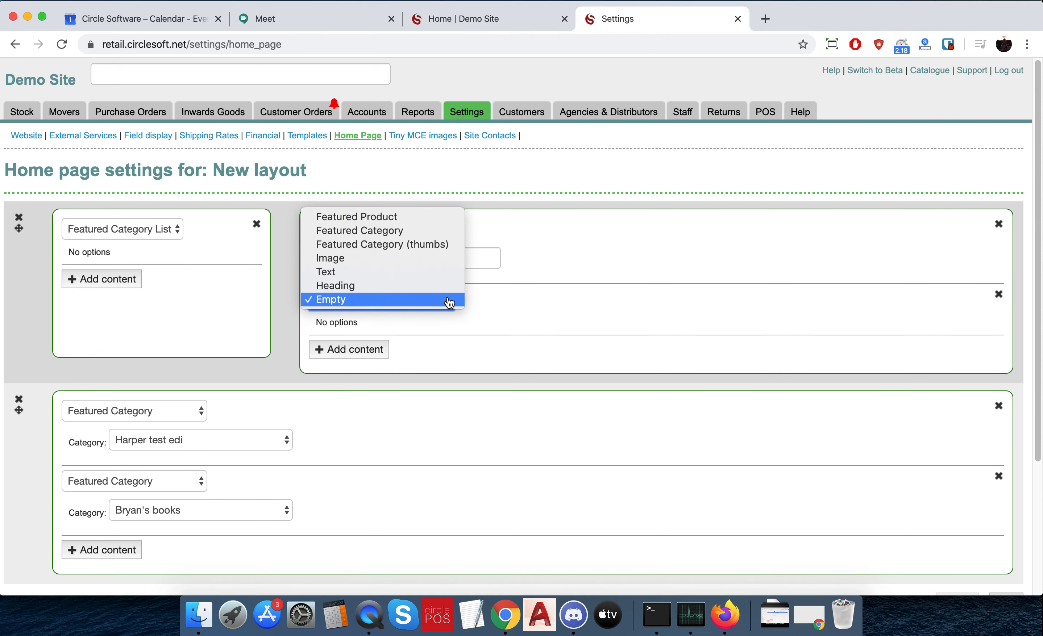
{"action": "left_click", "coordinate": [439, 273]}
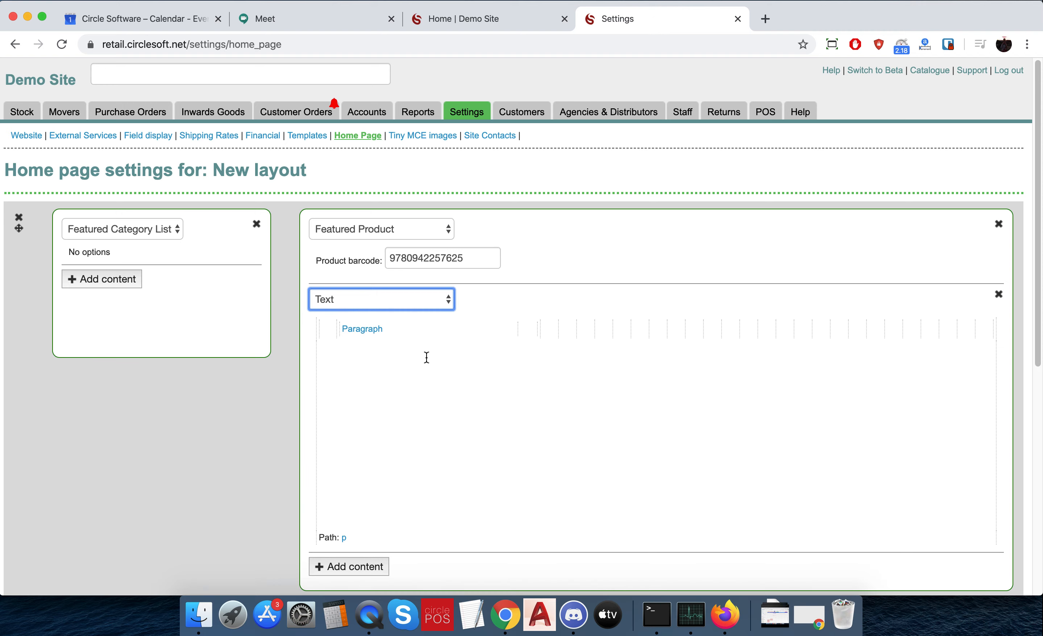
Paste the copied event HTML code into the new Text block and save the home page settings
{"action": "left_click", "coordinate": [401, 373]}
{"action": "key", "text": "super+v"}
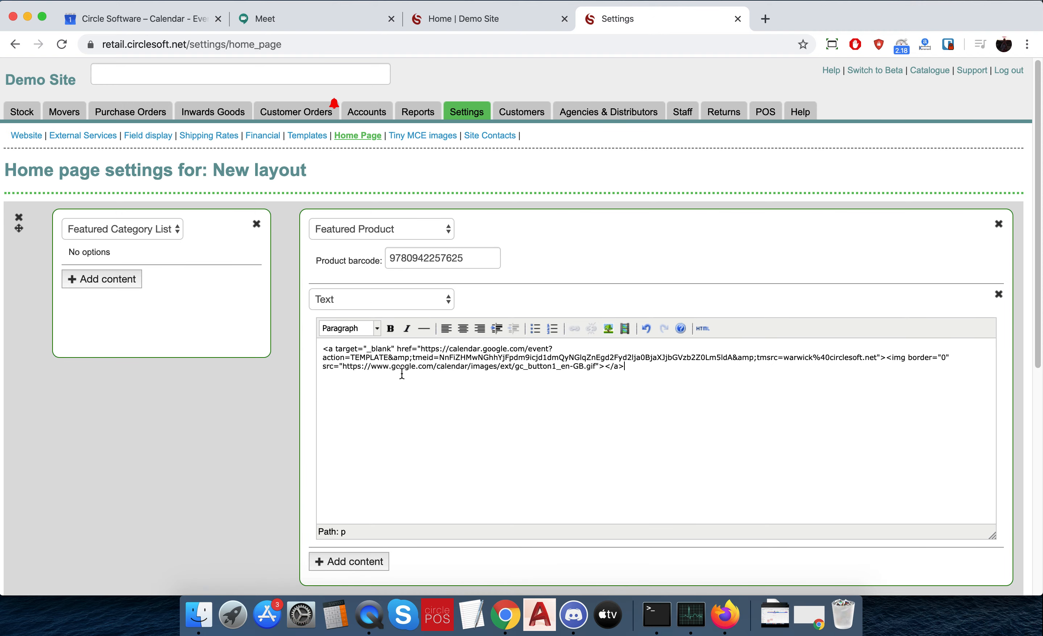
{"action": "scroll", "coordinate": [671, 449], "scroll_direction": "down", "scroll_amount": 8}
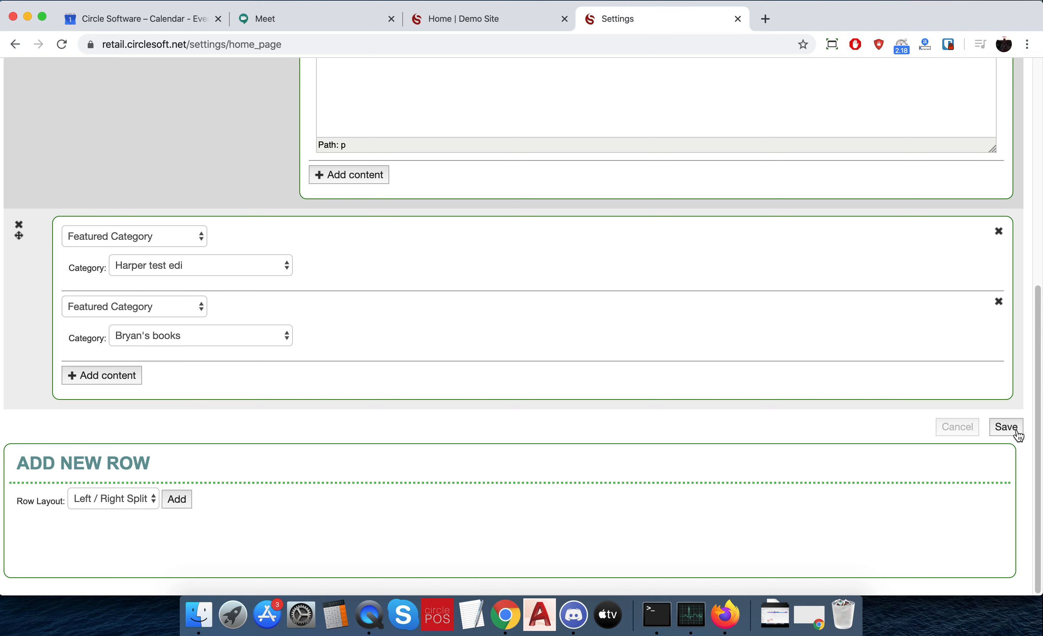
{"action": "left_click", "coordinate": [1015, 433]}
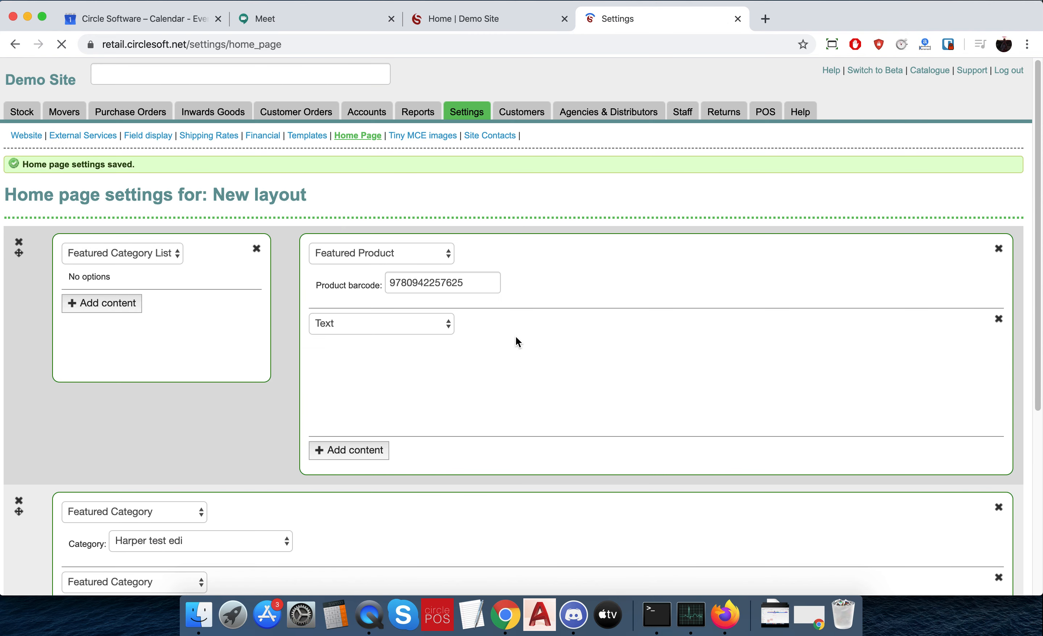
Reload the shop's home page and examine the new text block below the featured product
{"action": "left_click", "coordinate": [471, 17]}
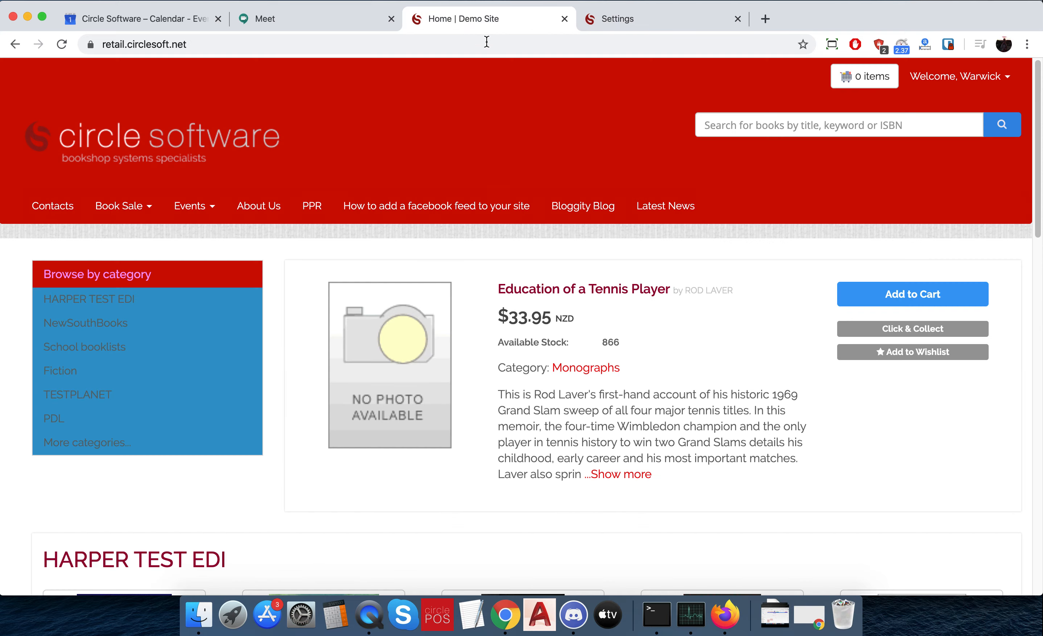
{"action": "left_click", "coordinate": [65, 44]}
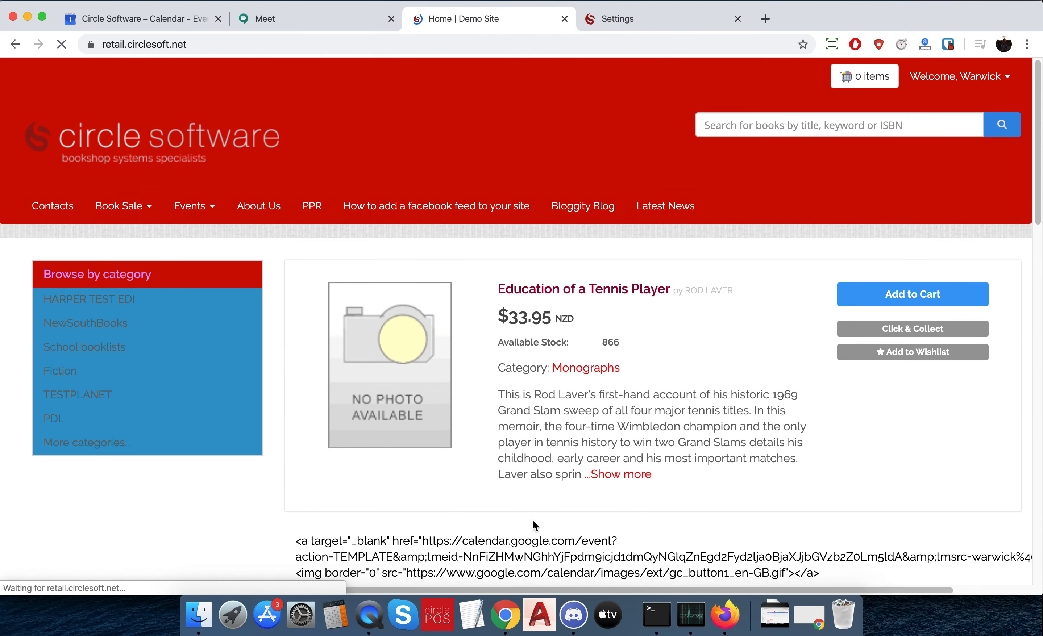
{"action": "scroll", "coordinate": [531, 520], "scroll_direction": "down", "scroll_amount": 5}
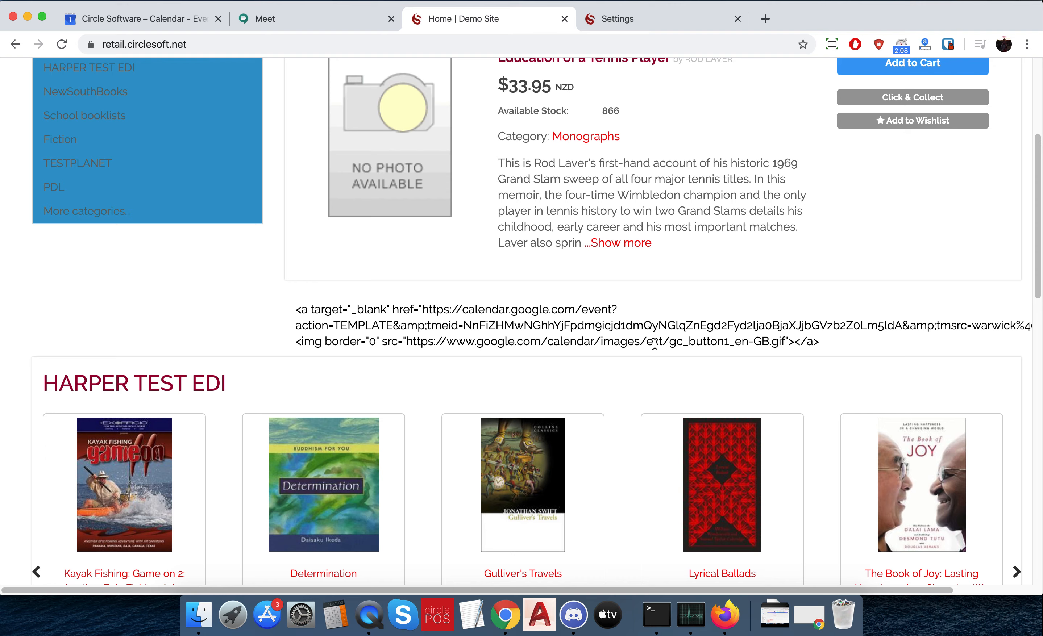
{"action": "scroll", "coordinate": [655, 344], "scroll_direction": "up", "scroll_amount": 5}
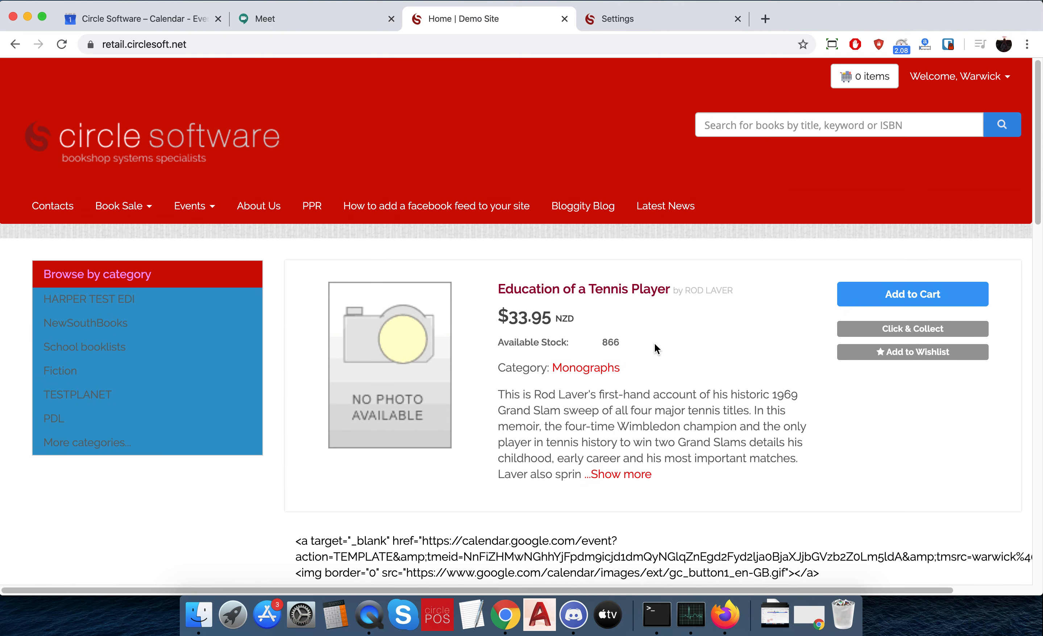
Return to the Circle Friday Webinar event in Google Calendar and close its publishing options
{"action": "left_click", "coordinate": [325, 19]}
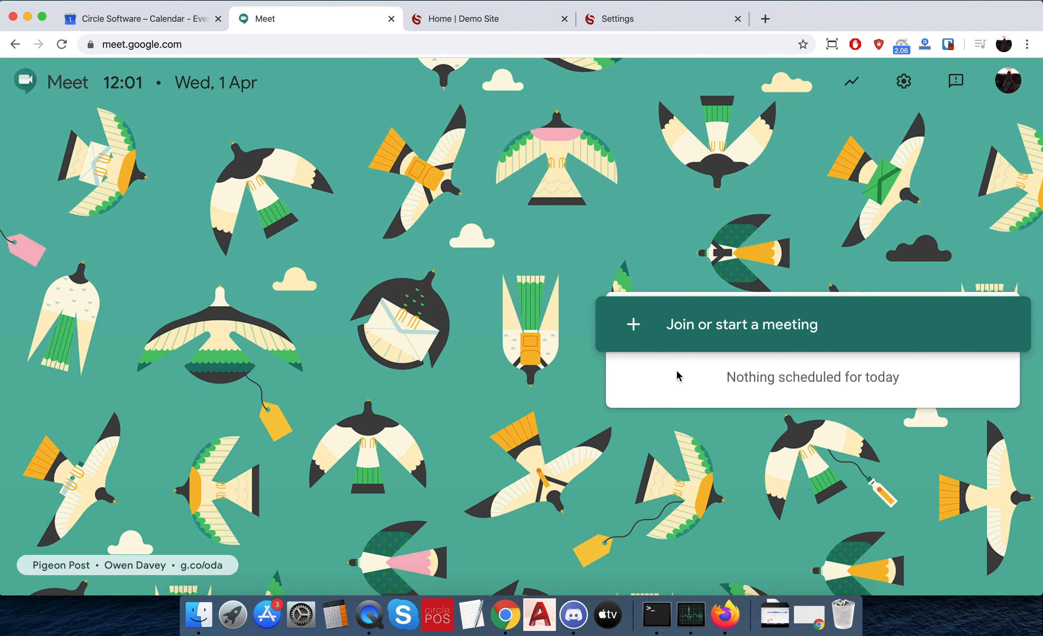
{"action": "left_click", "coordinate": [102, 22]}
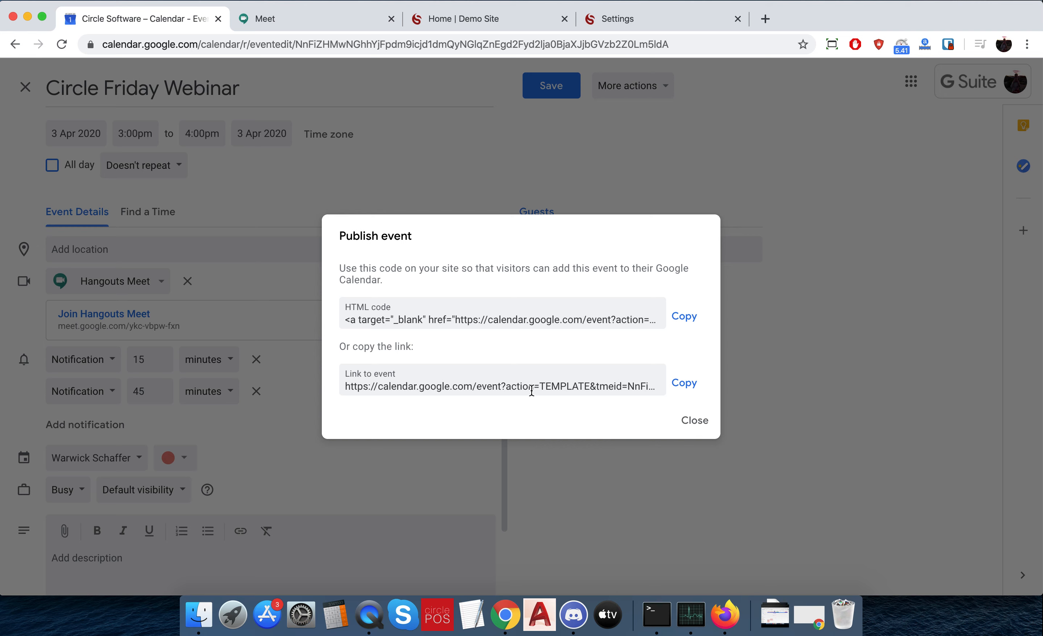
{"action": "left_click", "coordinate": [702, 431]}
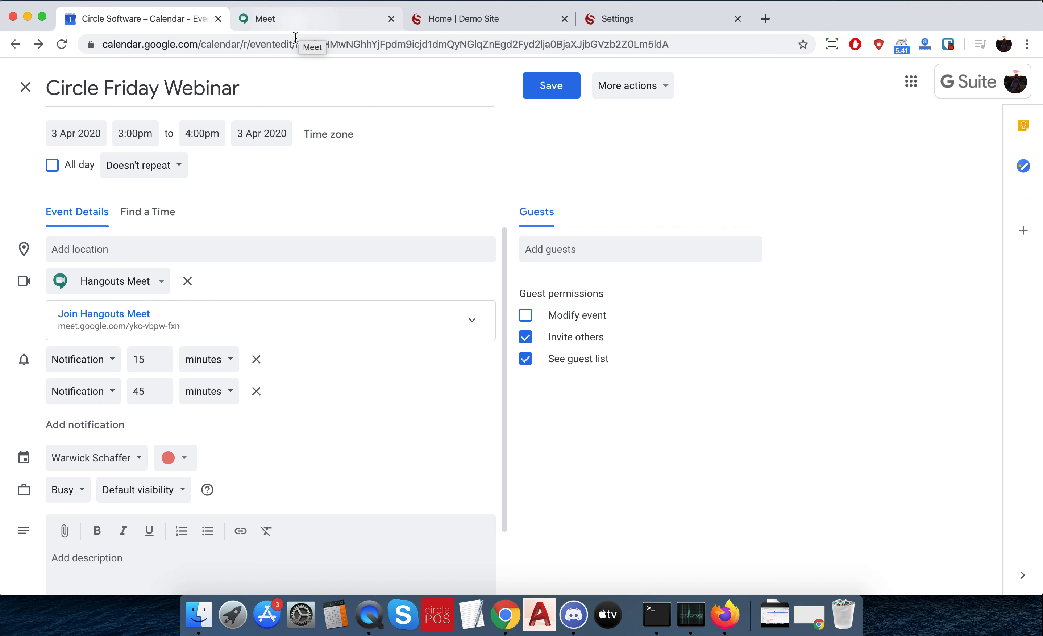
Expand the event's Hangouts Meet details, open the meeting link, copy its web address and close the meeting page
{"action": "left_click", "coordinate": [472, 325]}
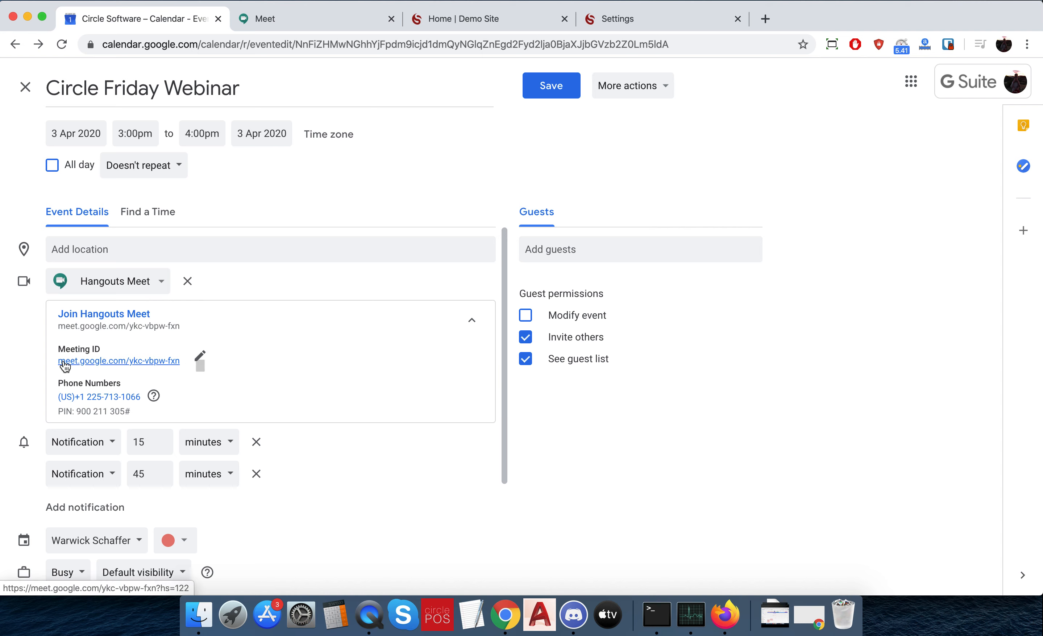
{"action": "left_click_drag", "start_coordinate": [54, 361], "coordinate": [168, 361]}
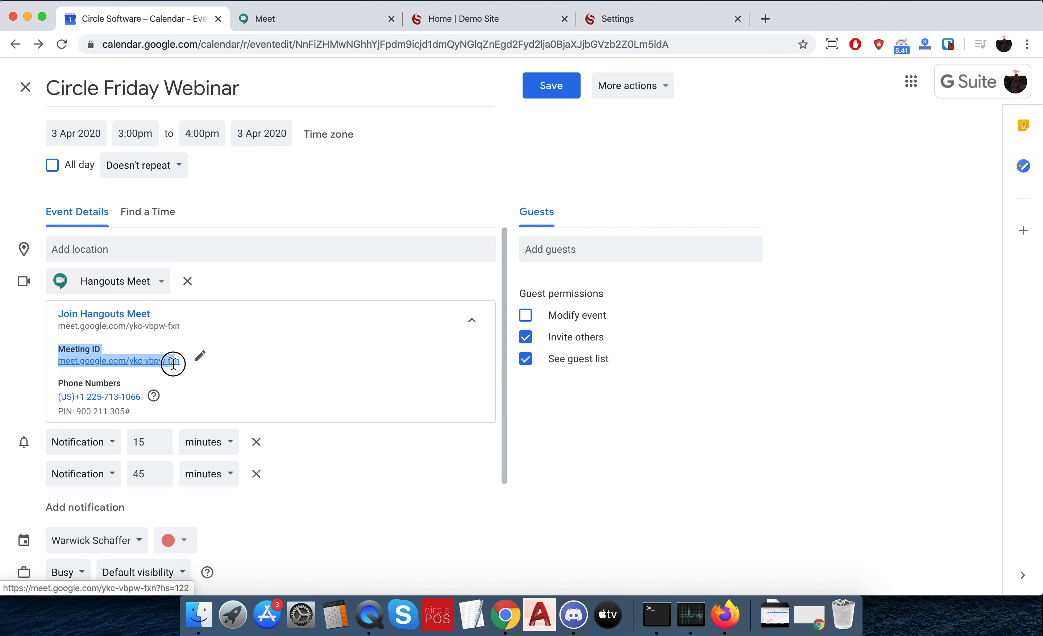
{"action": "left_click", "coordinate": [210, 379]}
{"action": "left_click_drag", "start_coordinate": [55, 361], "coordinate": [112, 361]}
{"action": "left_click", "coordinate": [112, 361]}
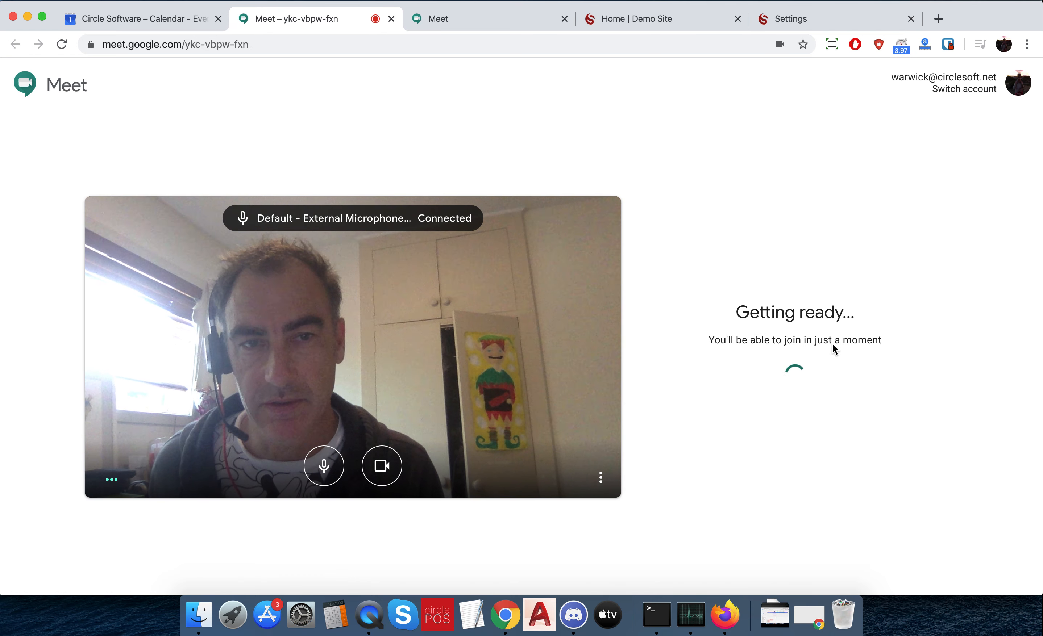
{"action": "left_click", "coordinate": [264, 43]}
{"action": "key", "text": "super+c"}
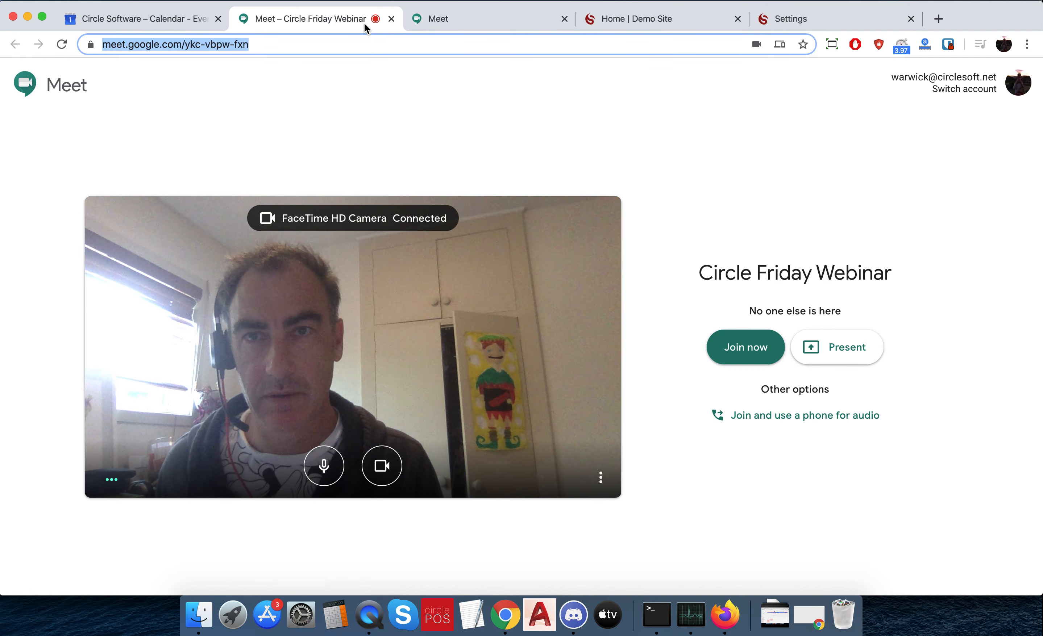
{"action": "left_click", "coordinate": [391, 19]}
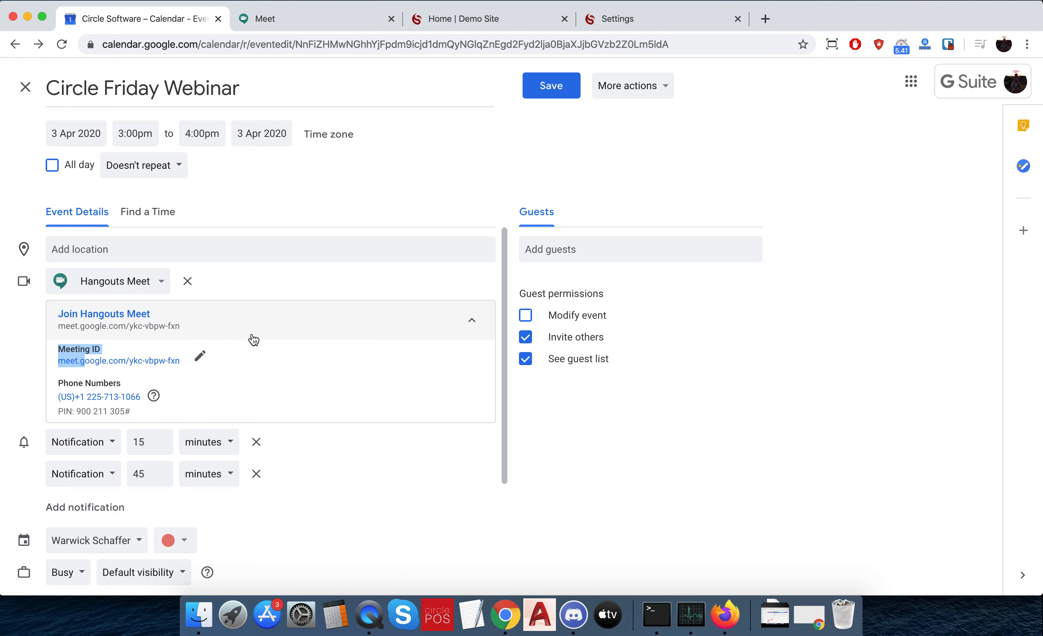
Set the Circle Friday Webinar to repeat weekly on Friday and save the event
{"action": "left_click", "coordinate": [179, 167]}
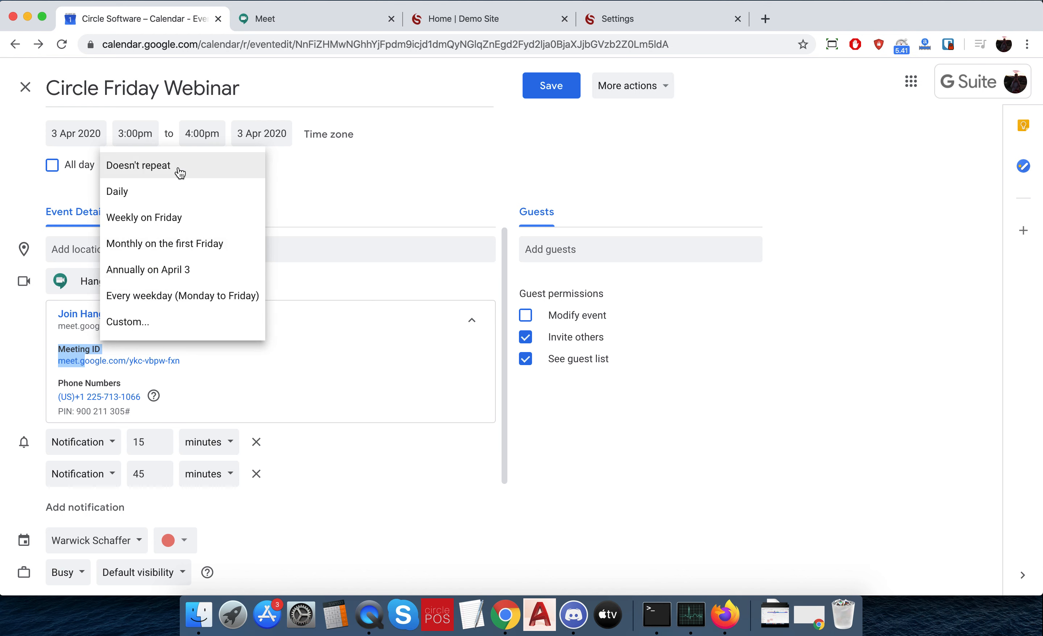
{"action": "left_click", "coordinate": [176, 219]}
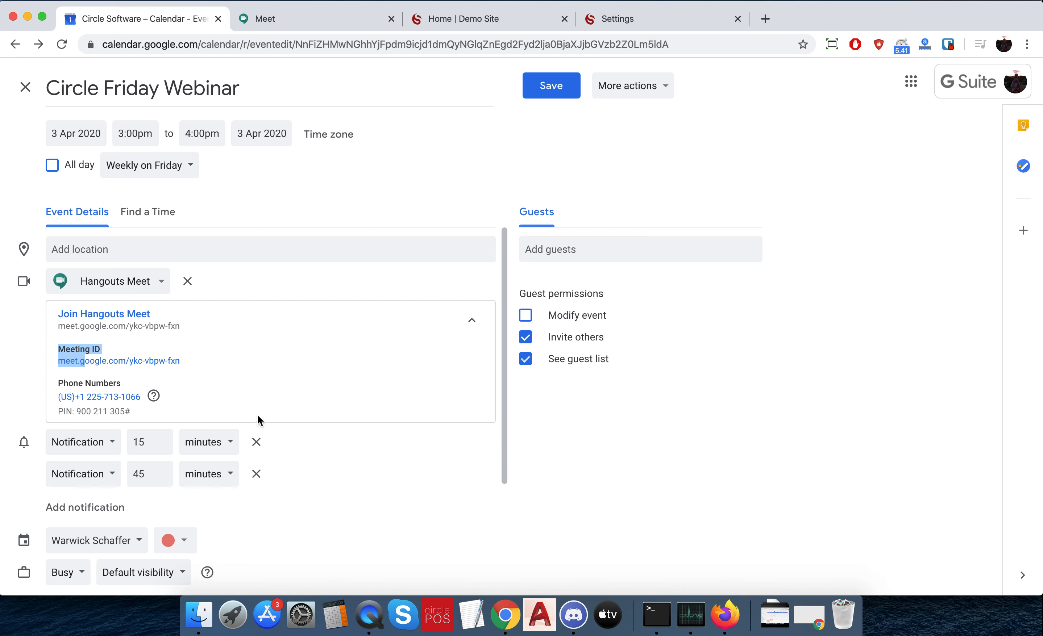
{"action": "left_click", "coordinate": [542, 94]}
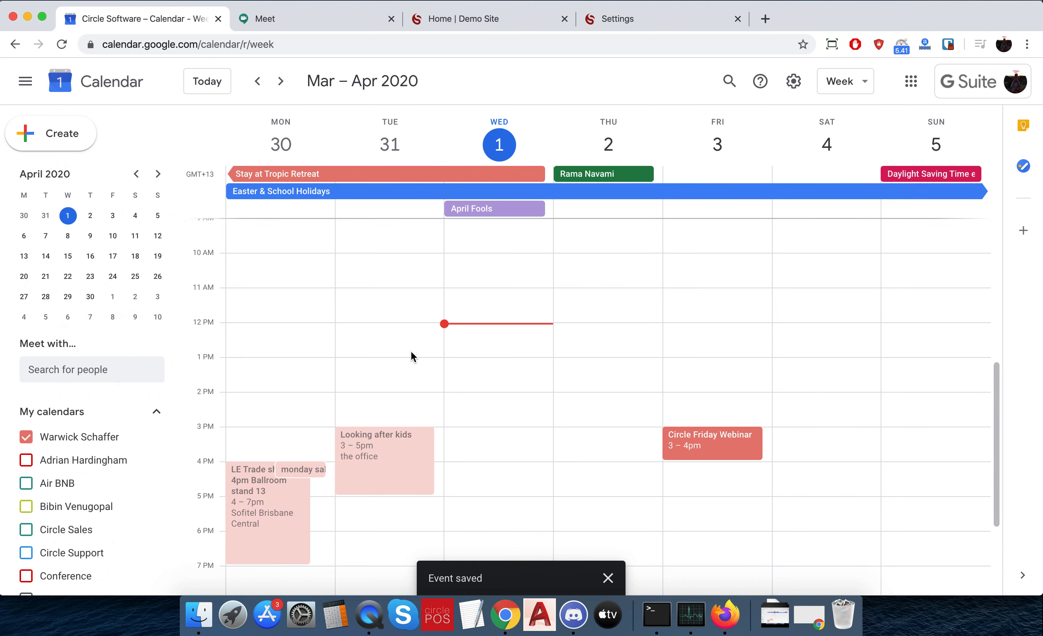
Switch to the tweet draft in Firefox and paste the copied Meet link below the direct-link paragraph
{"action": "key", "text": "super+Tab"}
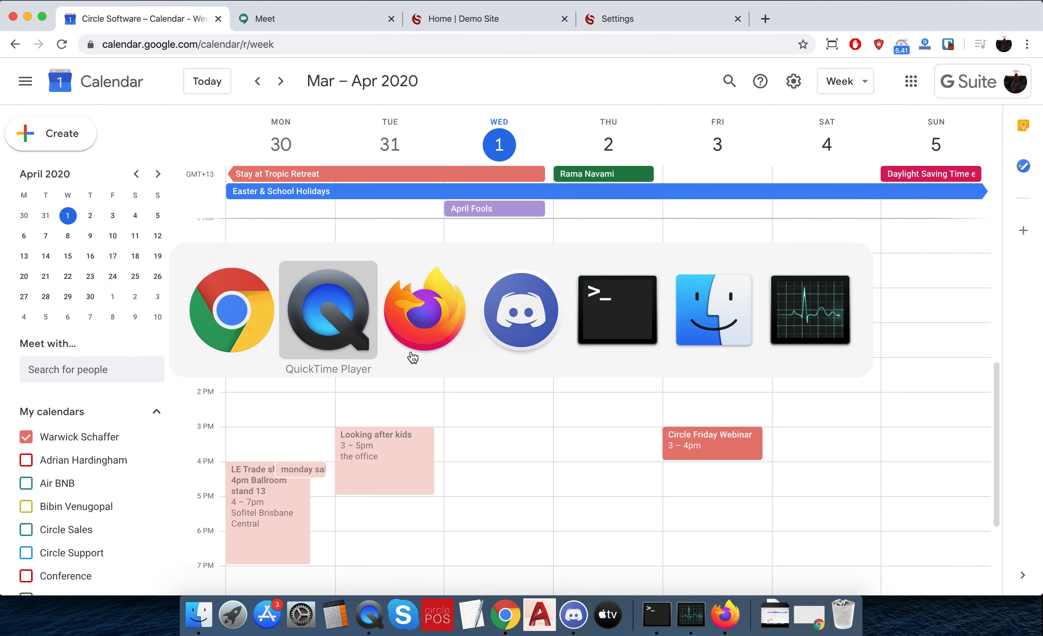
{"action": "left_click", "coordinate": [412, 358]}
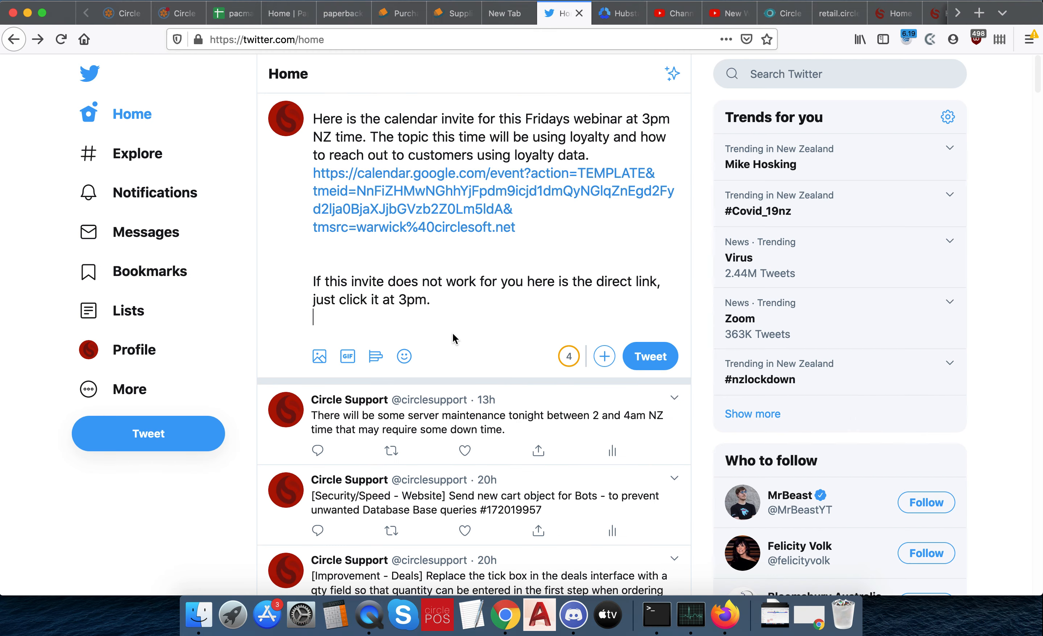
{"action": "key", "text": "super+v"}
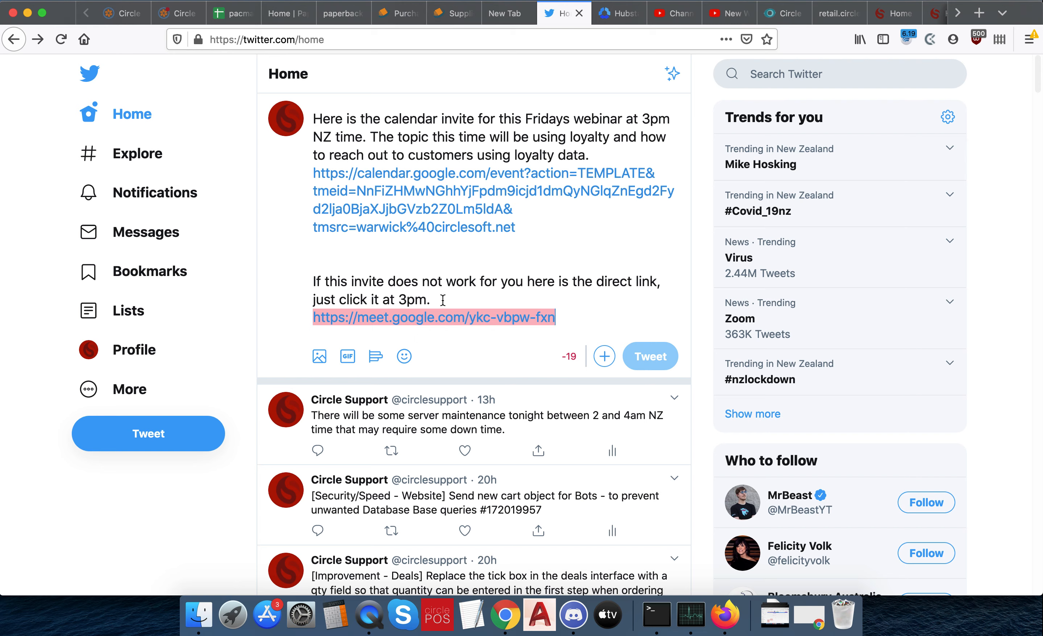
{"action": "double_click", "coordinate": [409, 299]}
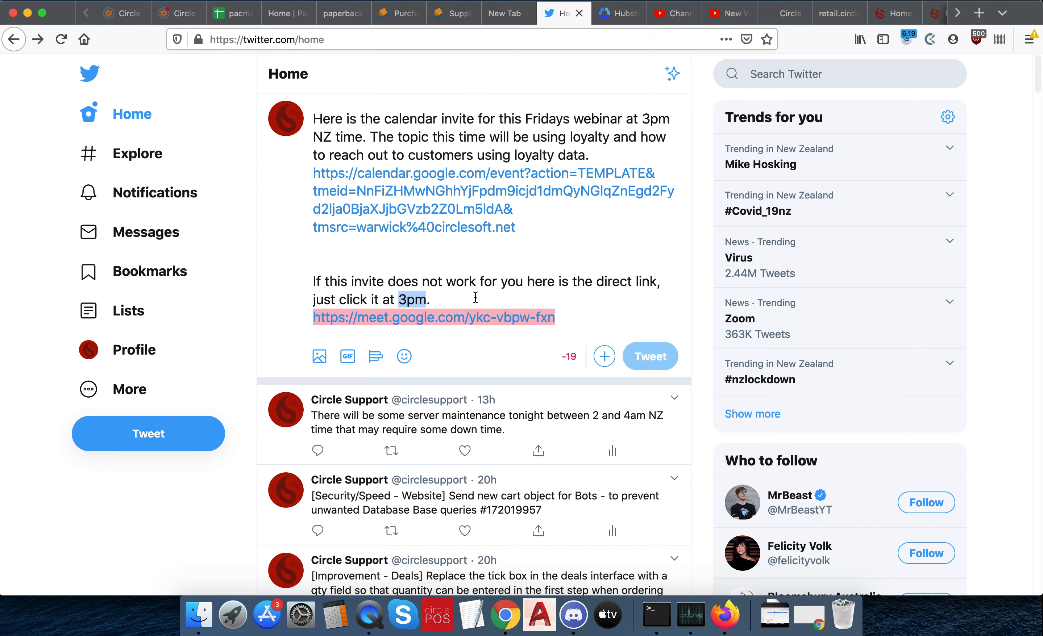
{"action": "left_click", "coordinate": [450, 301]}
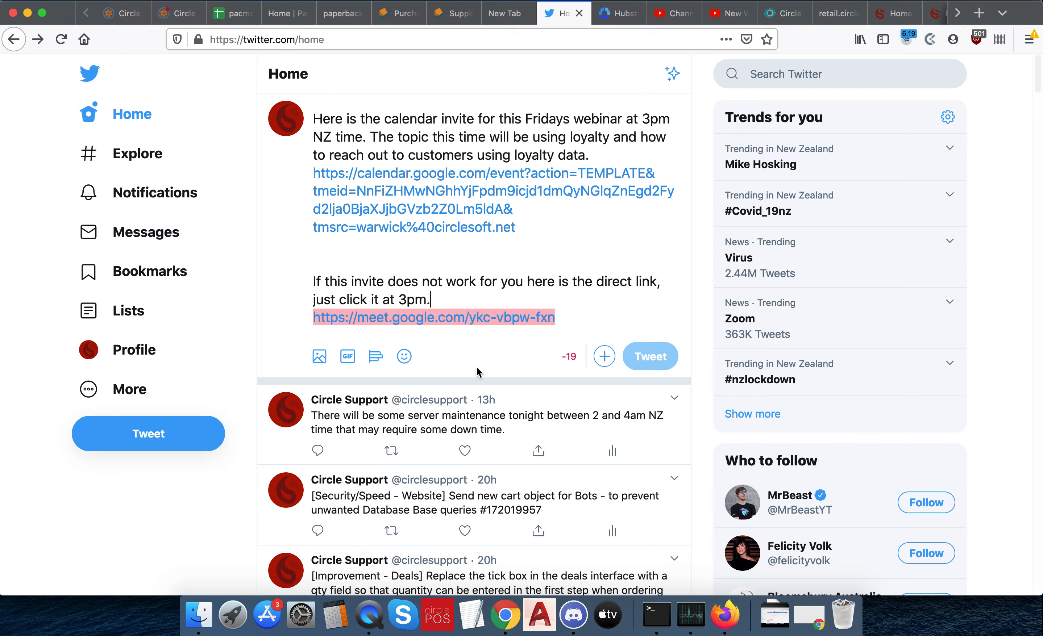
Switch back to Google Meet in Chrome and start a new meeting with the nickname Friday Bookclub
{"action": "key", "text": "super+Tab"}
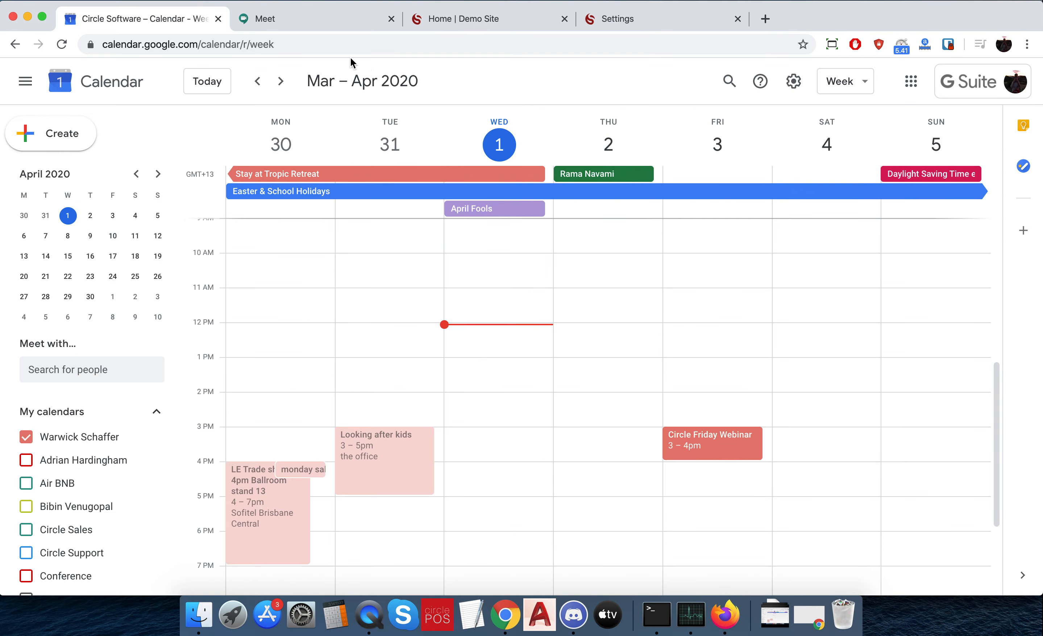
{"action": "left_click", "coordinate": [326, 17]}
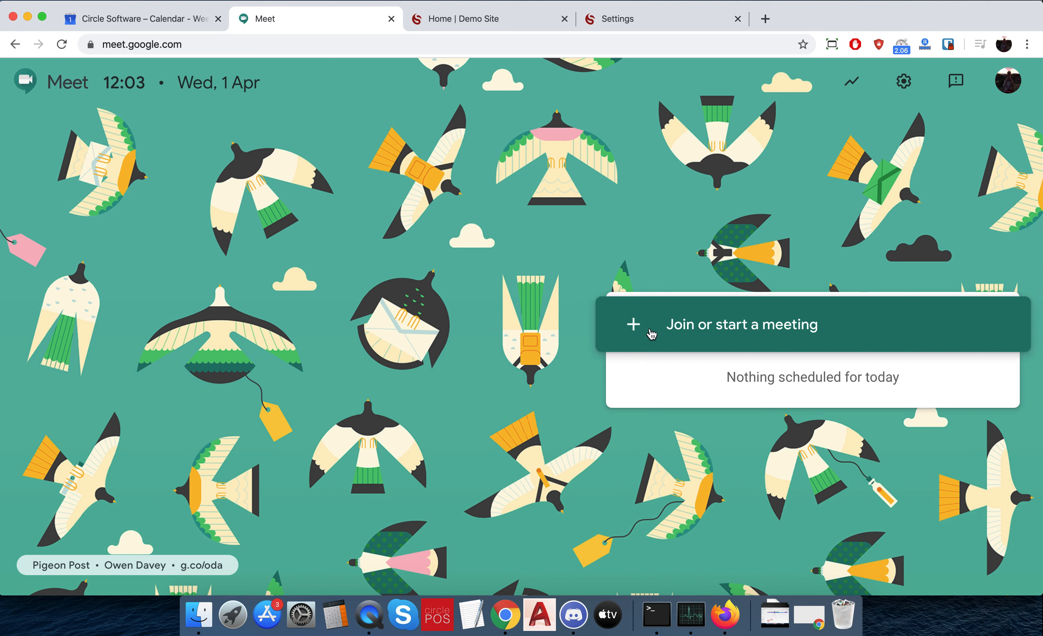
{"action": "left_click", "coordinate": [679, 331]}
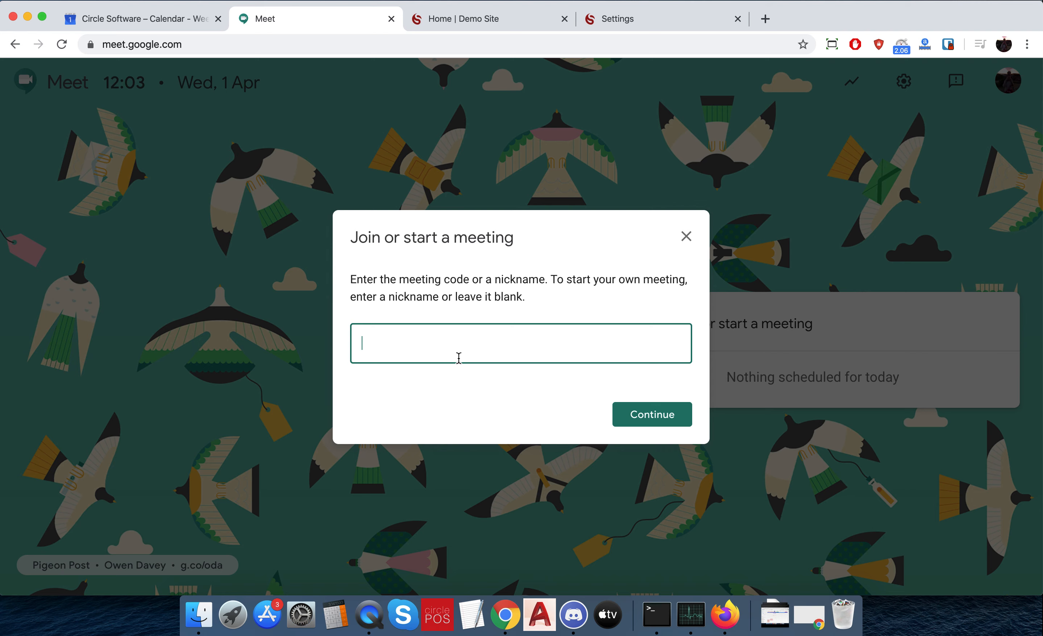
{"action": "type", "text": "Shop Book"}
{"action": "key", "text": "BackSpace"}
{"action": "key", "text": "BackSpace"}
{"action": "key", "text": "BackSpace"}
{"action": "key", "text": "BackSpace"}
{"action": "key", "text": "BackSpace"}
{"action": "key", "text": "BackSpace"}
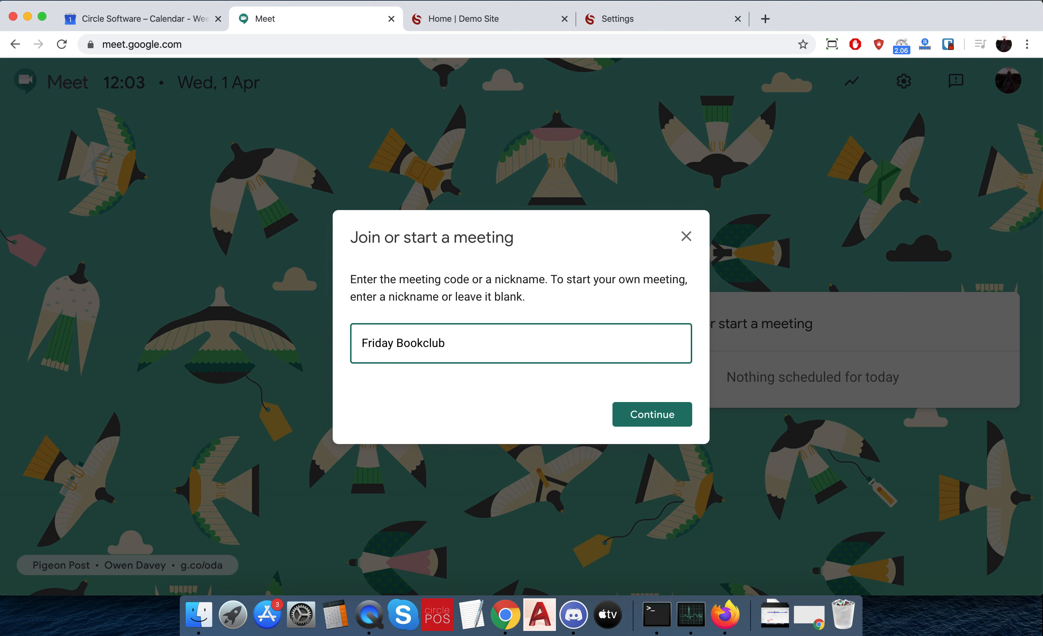
{"action": "left_click", "coordinate": [685, 414]}
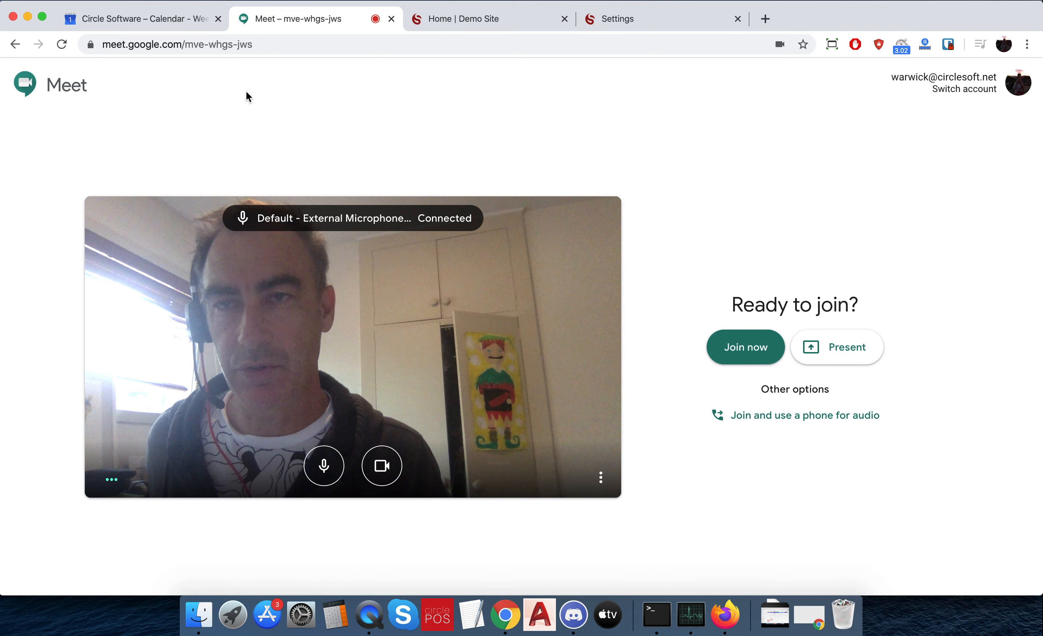
Select the web address of the book club meeting and join the meeting
{"action": "left_click", "coordinate": [262, 45]}
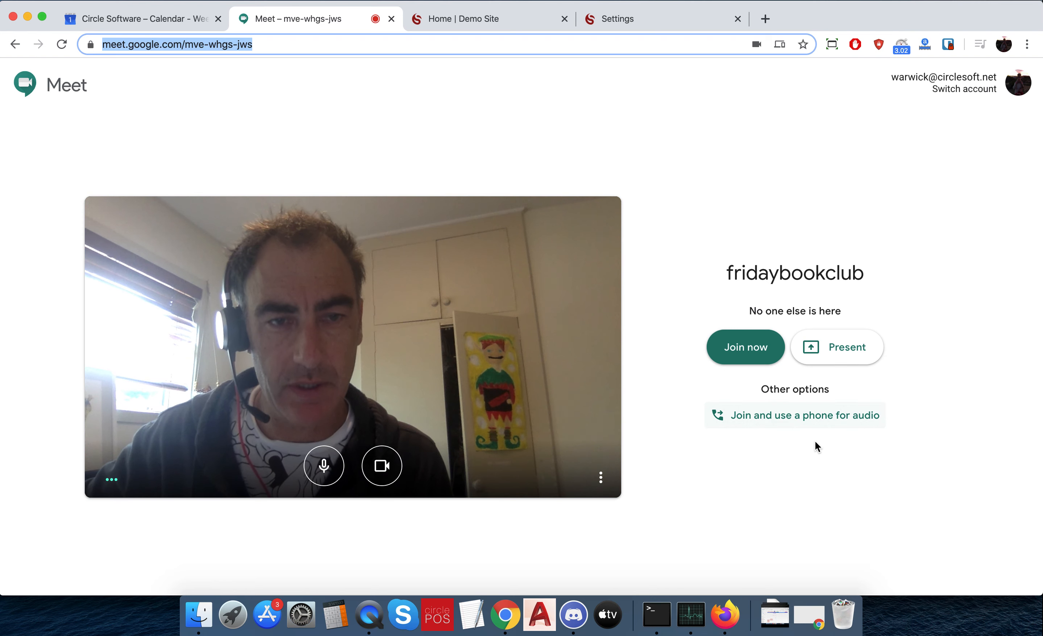
{"action": "left_click", "coordinate": [760, 358]}
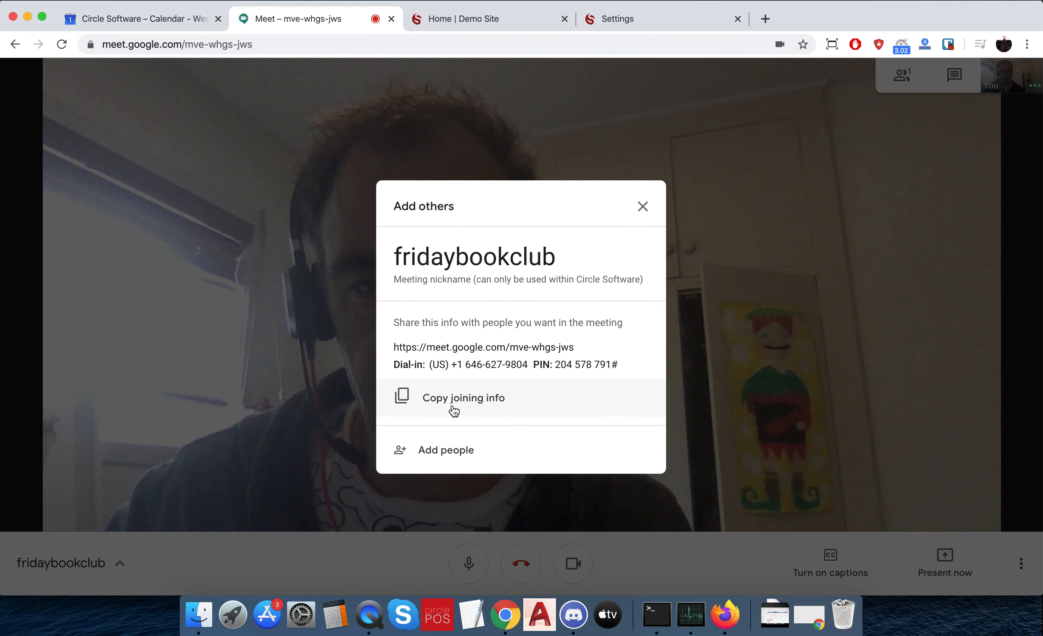
View the options for adding people to the book club meeting, close them and leave the call
{"action": "left_click", "coordinate": [448, 453]}
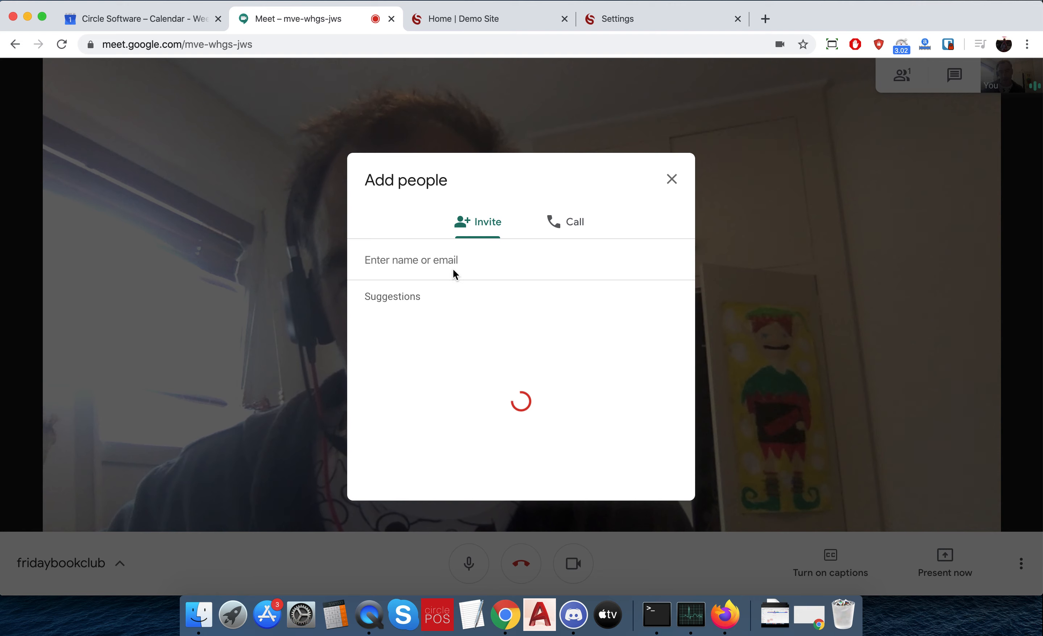
{"action": "left_click", "coordinate": [682, 186]}
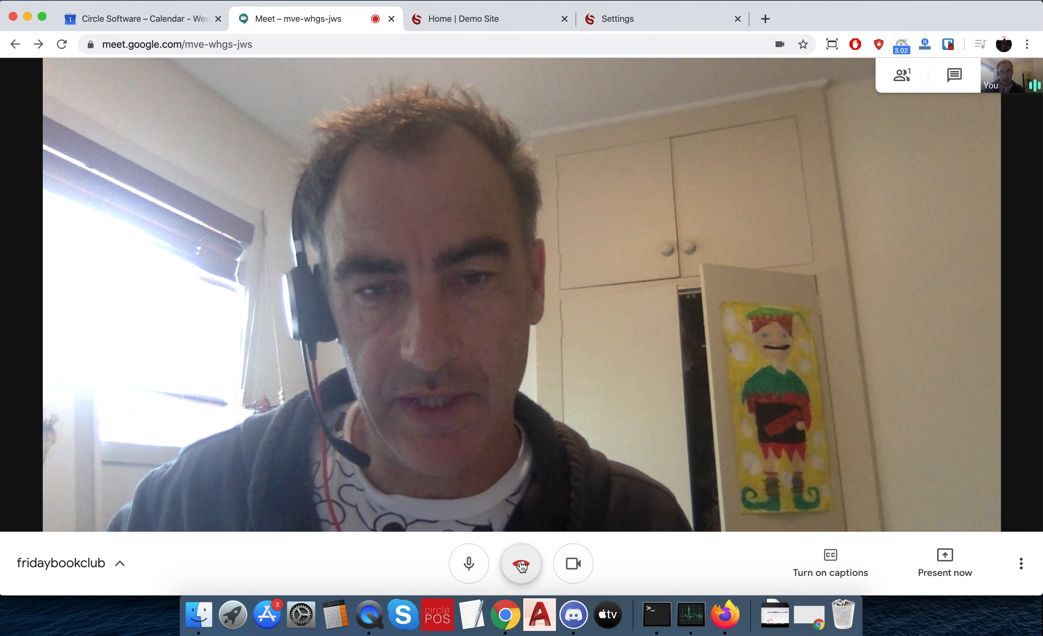
{"action": "left_click", "coordinate": [522, 566]}
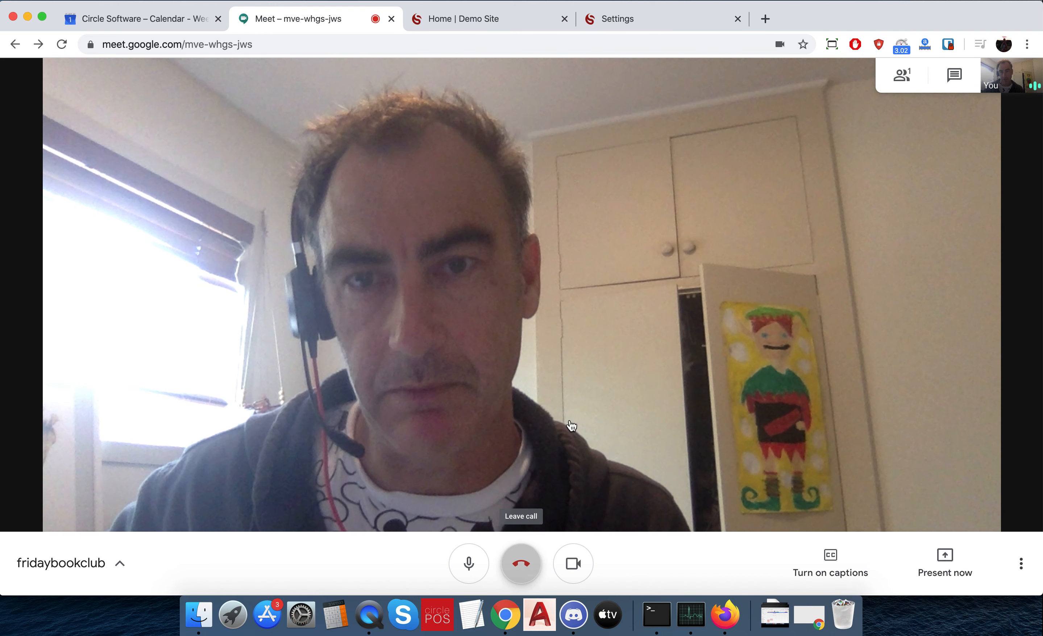